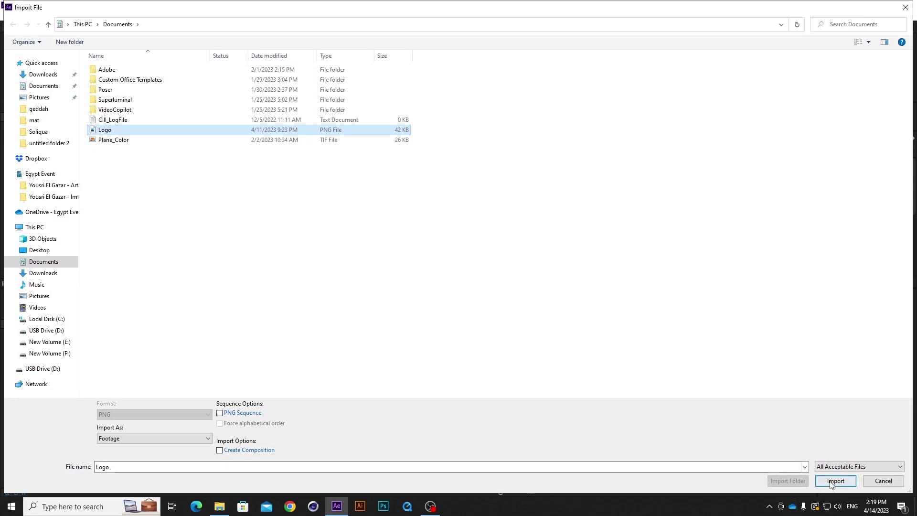
Step: Import Logo.png as footage and add it as a layer in Comp 1
click(831, 481)
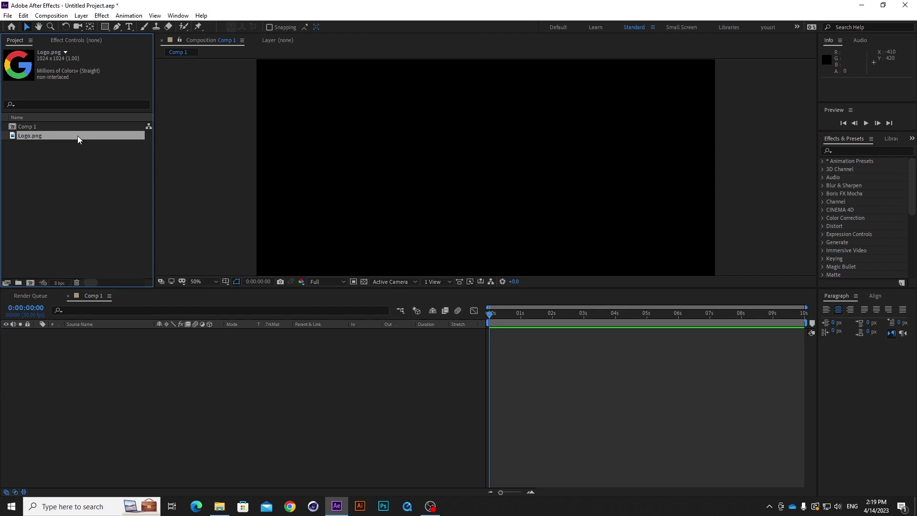
drag(77, 136, 119, 409)
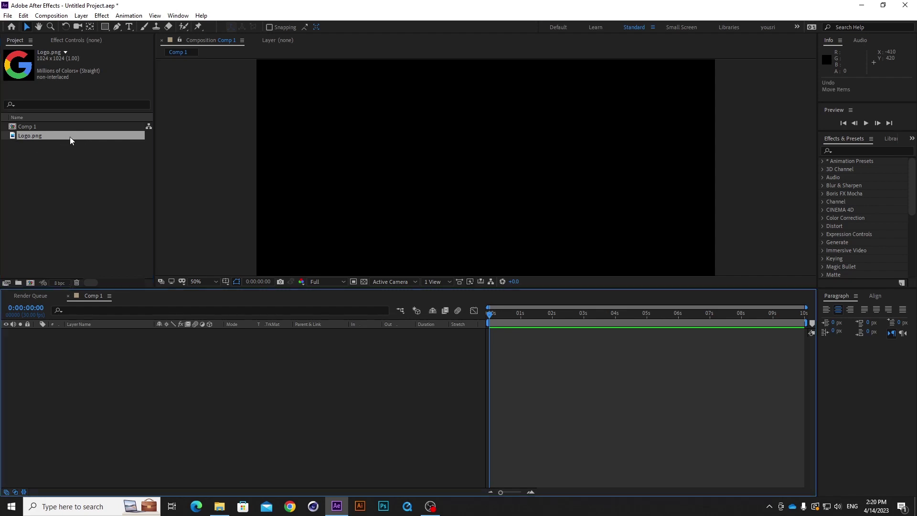
drag(70, 136, 82, 357)
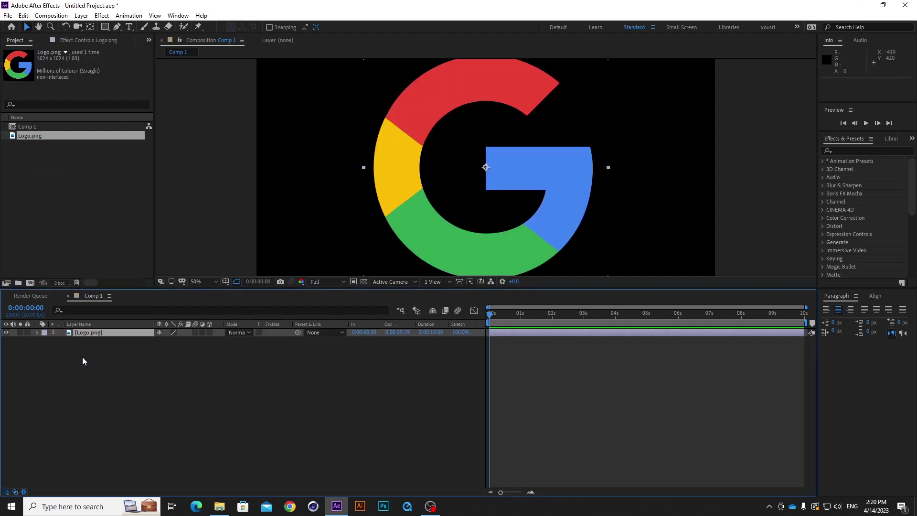
Step: Create a blue 1920 x 1080 px solid in Comp 1 and place it beneath the logo layer
click(115, 355)
right_click(116, 355)
mouse_move(138, 363)
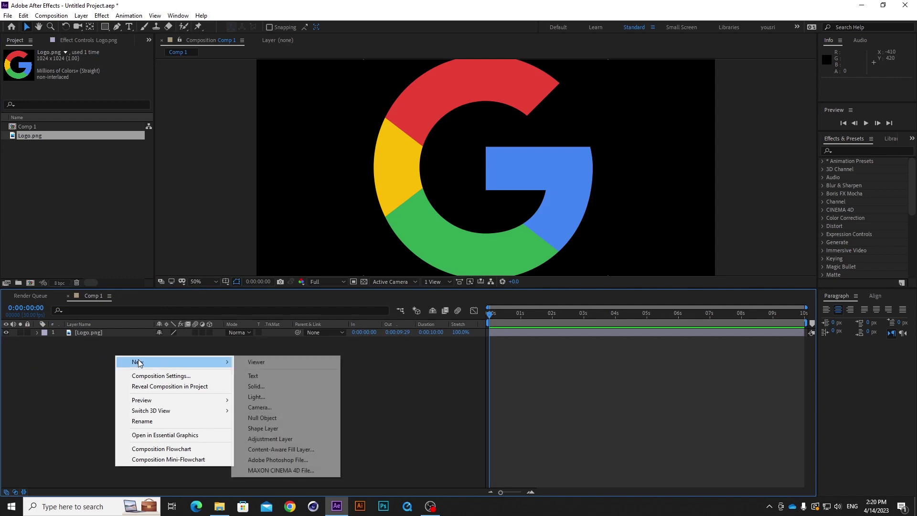
click(257, 386)
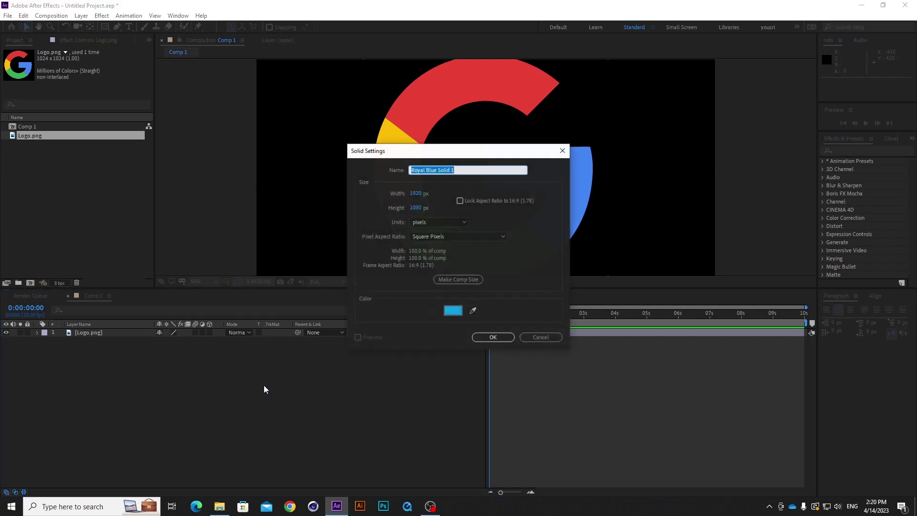
click(491, 340)
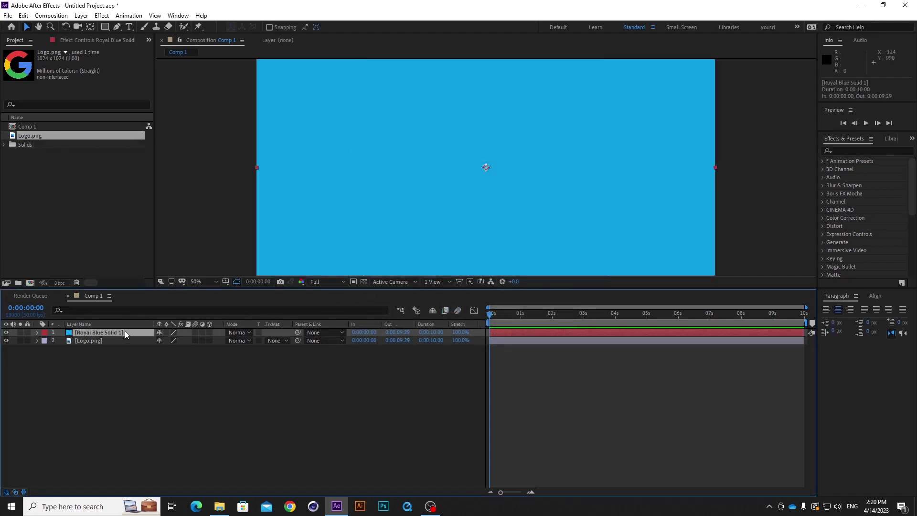
drag(124, 330, 126, 357)
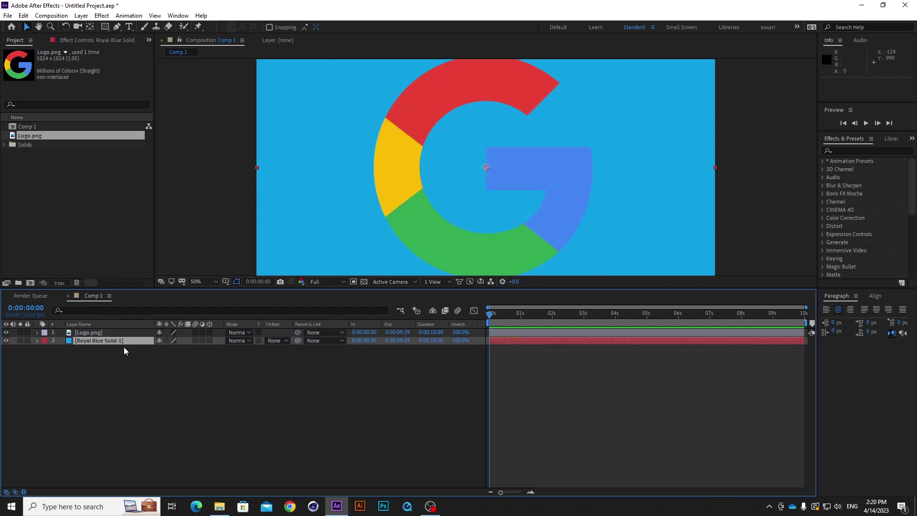
Step: Apply the Levels color correction effect to the logo layer and raise its Gamma to 1.49
click(123, 332)
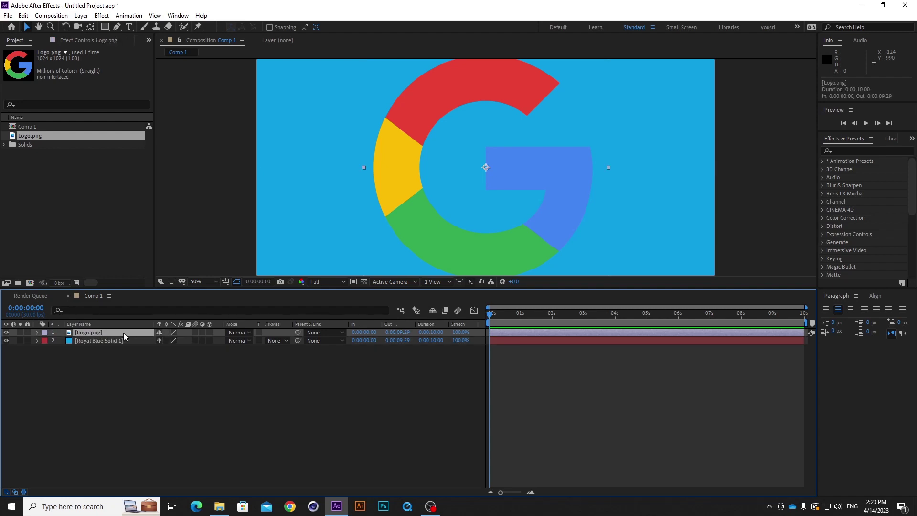
click(101, 18)
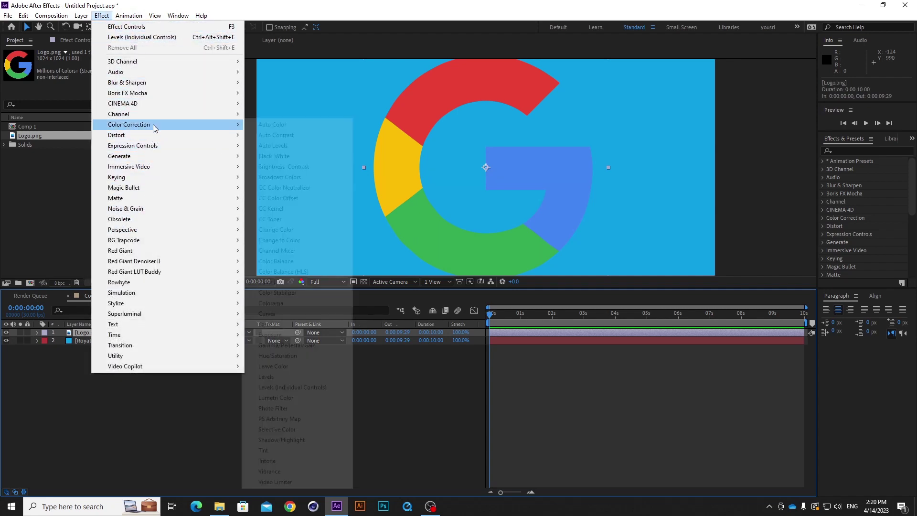
mouse_move(154, 125)
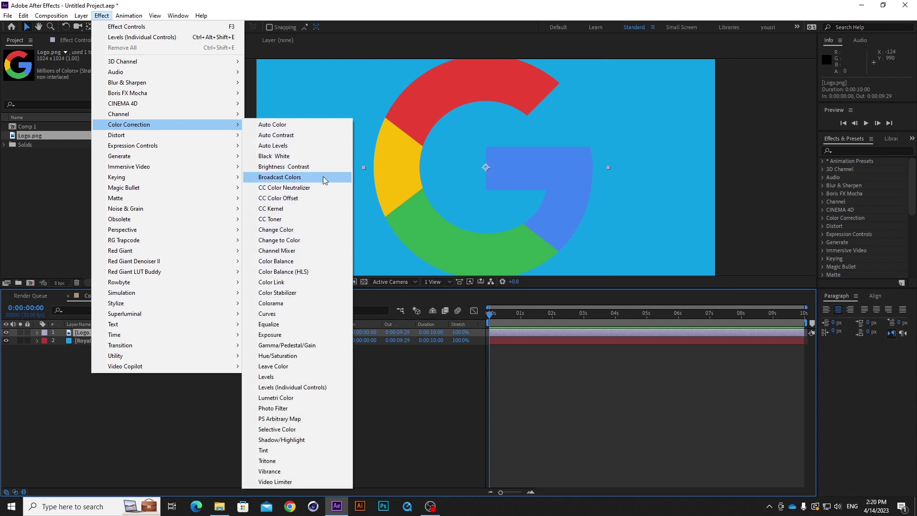
click(286, 377)
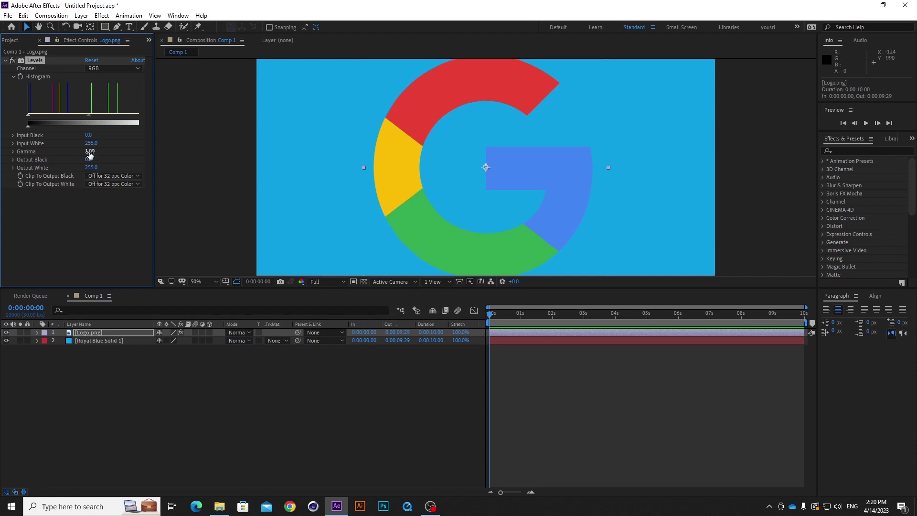
drag(89, 150, 111, 151)
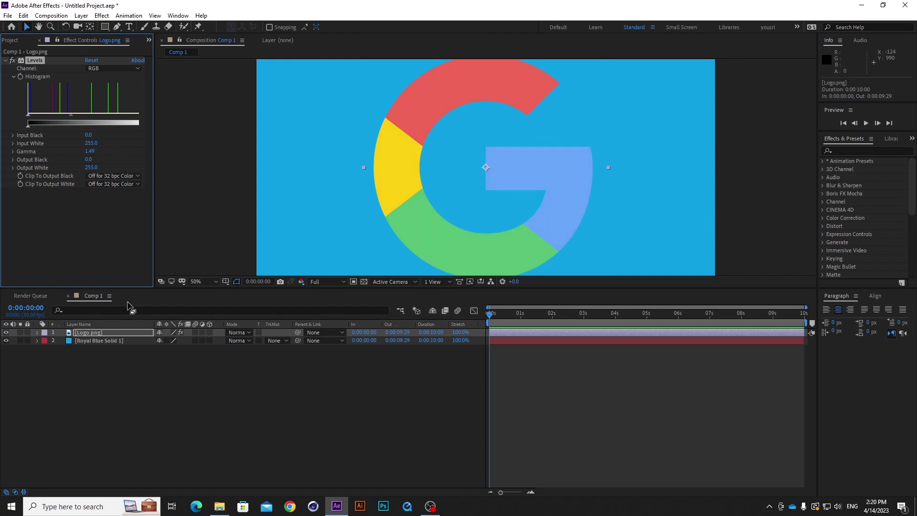
click(108, 363)
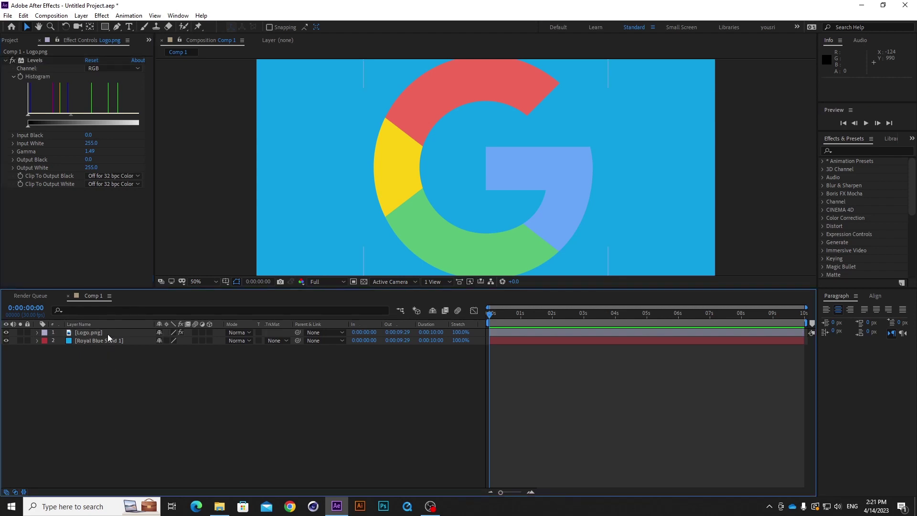
Step: Add a two-node camera with the 35mm preset to Comp 1
click(111, 332)
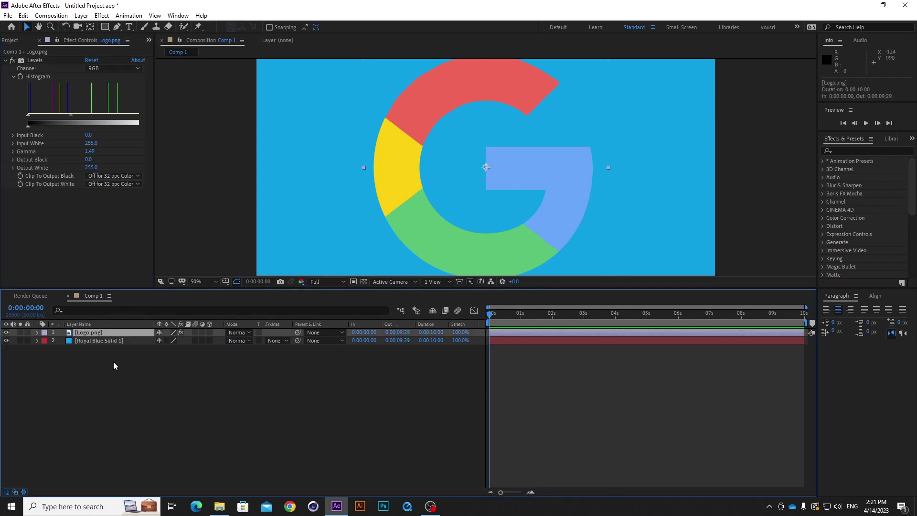
right_click(129, 371)
mouse_move(165, 379)
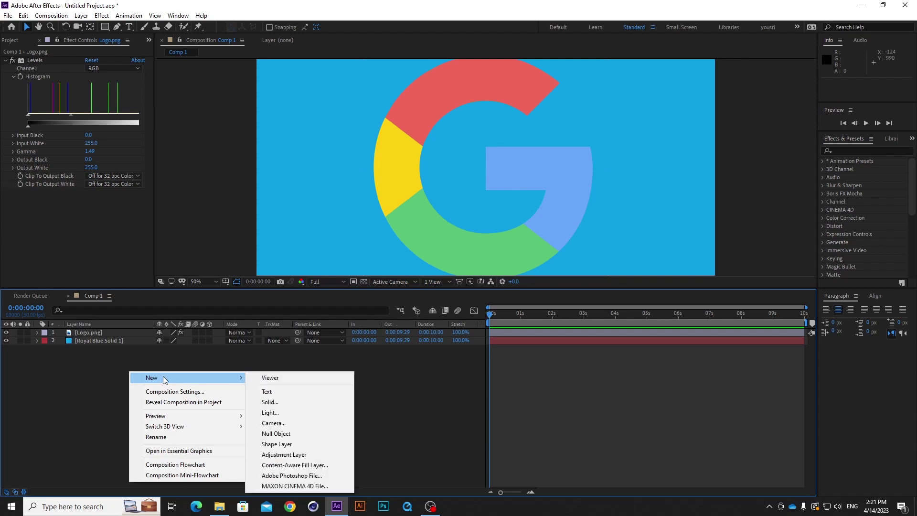
click(270, 424)
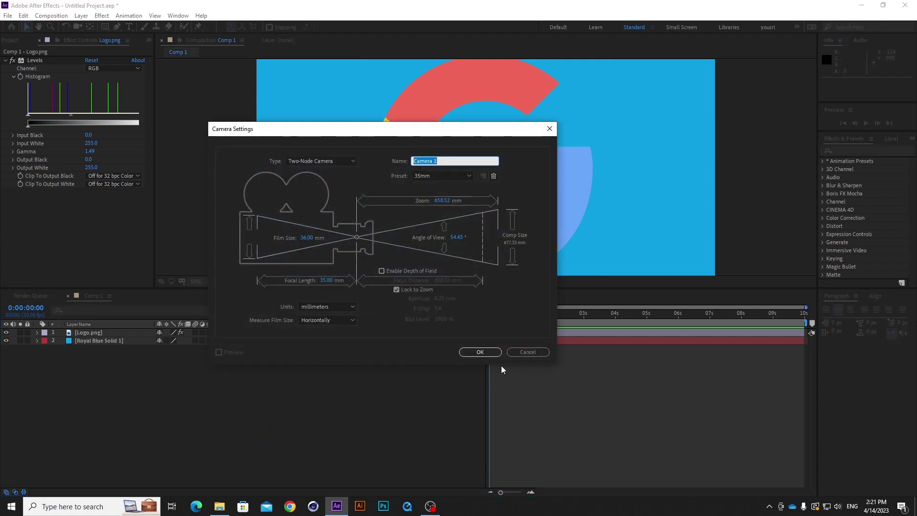
click(483, 351)
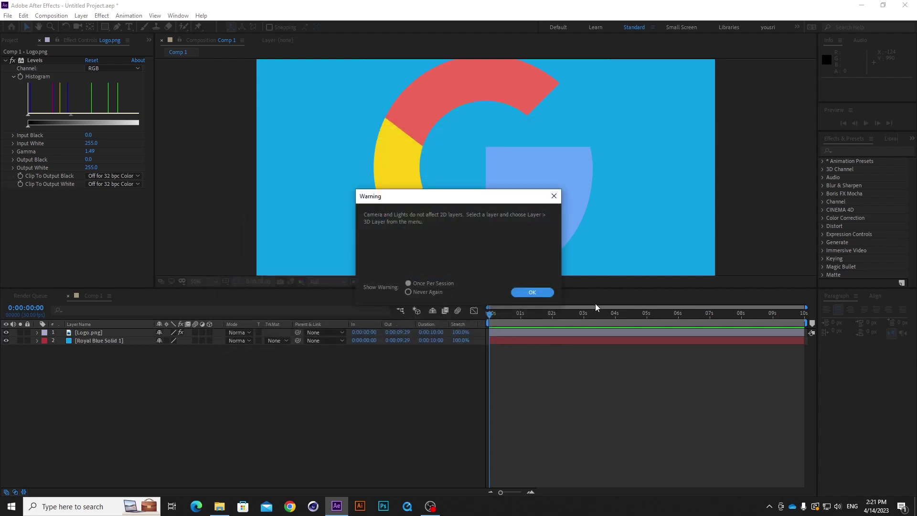
click(535, 293)
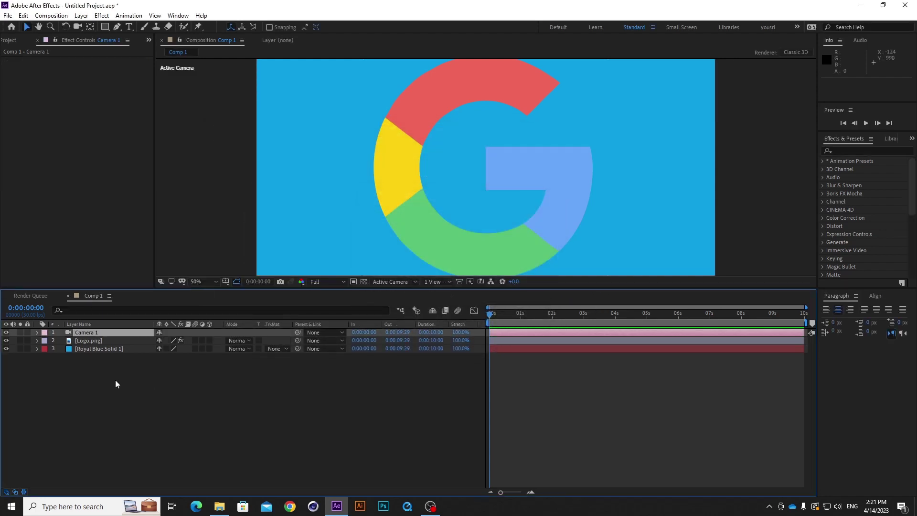
Step: Rename the Logo.png layer as Logo
click(120, 341)
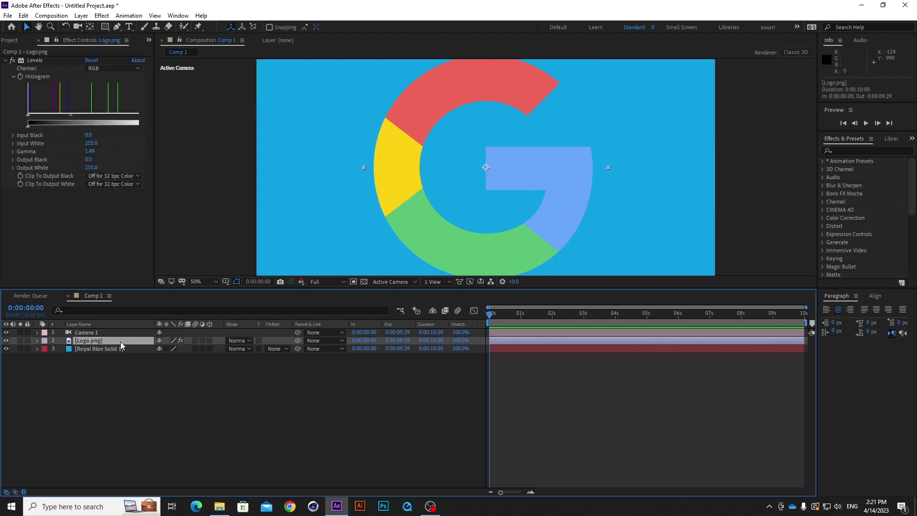
click(120, 373)
click(120, 340)
key(Return)
text(Logo)
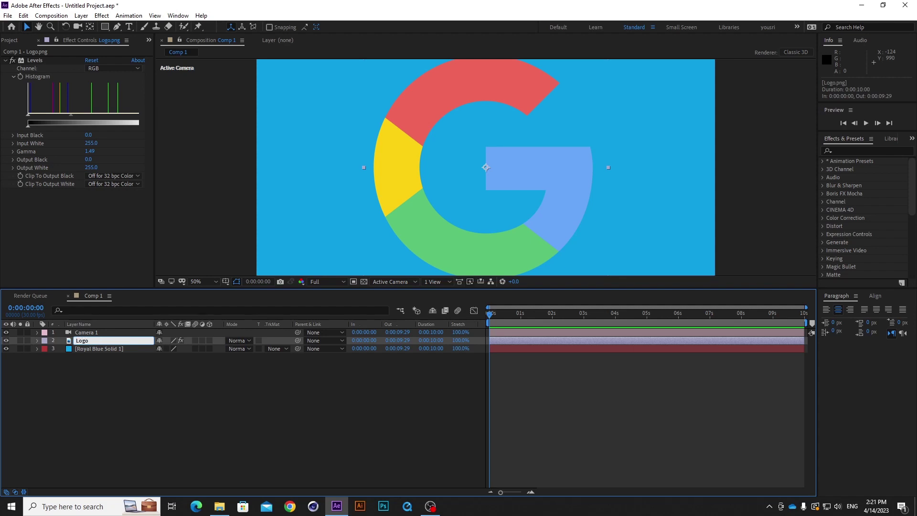
key(Return)
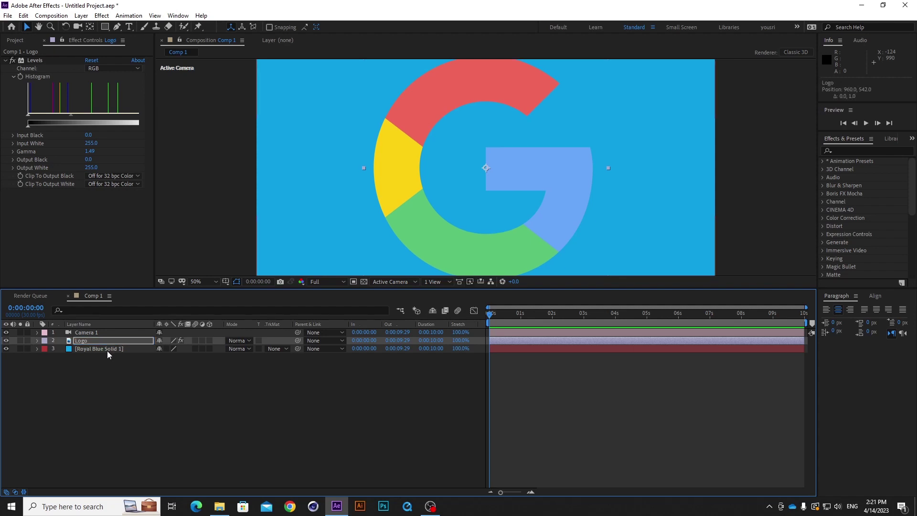
Step: Rename the blue solid layer as BG
click(107, 350)
key(Return)
text(BG)
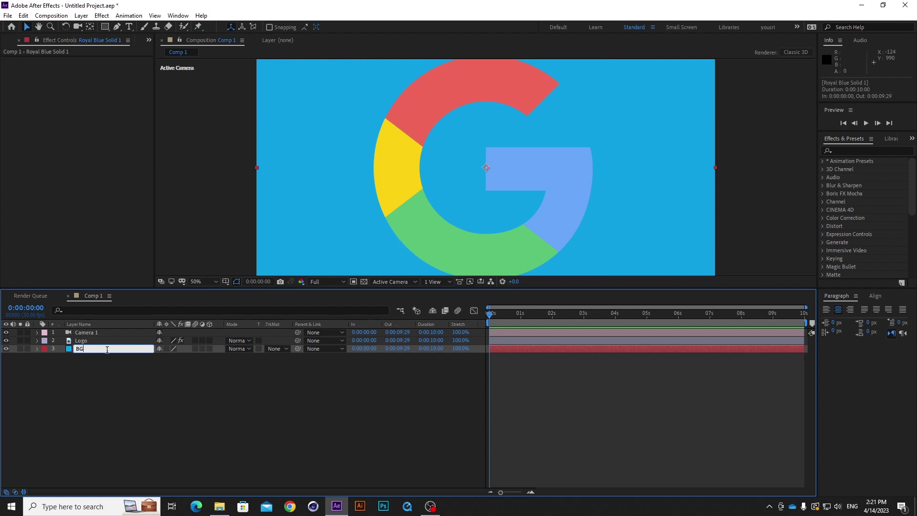
key(Return)
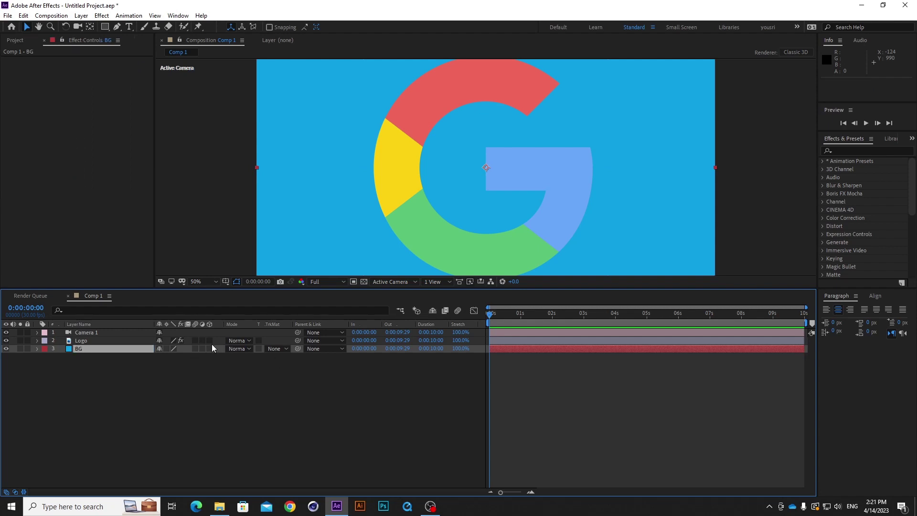
Step: Turn both the Logo and BG layers into 3D layers
click(114, 339)
shift+click(116, 351)
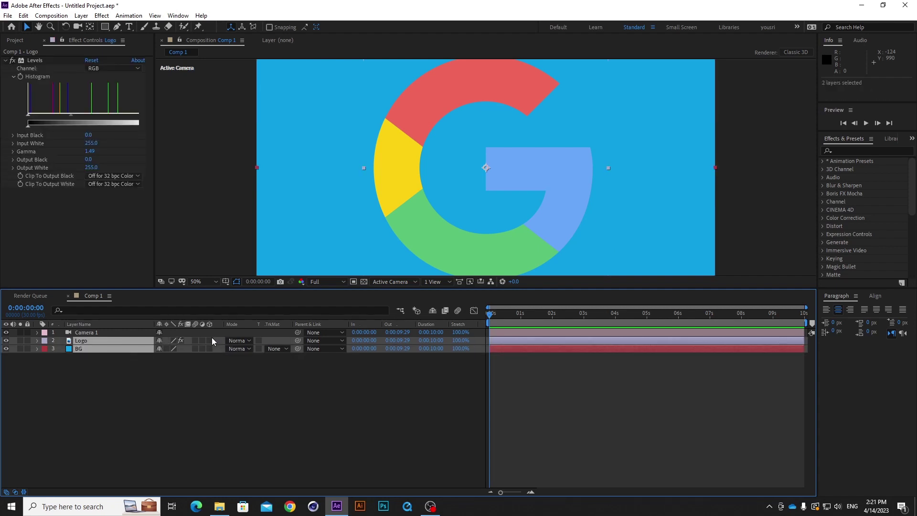
click(210, 340)
click(208, 359)
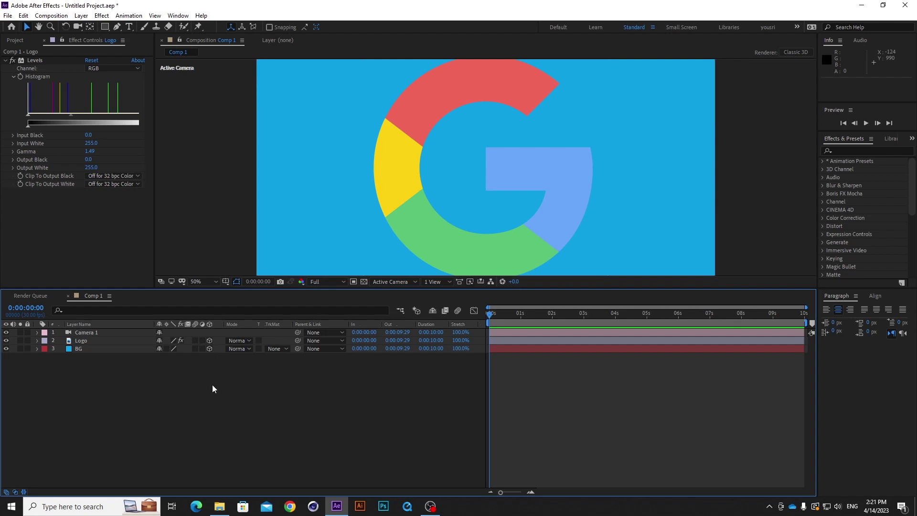
Step: Reveal the Logo layer's Position property and separate its dimensions into X, Y and Z
click(93, 342)
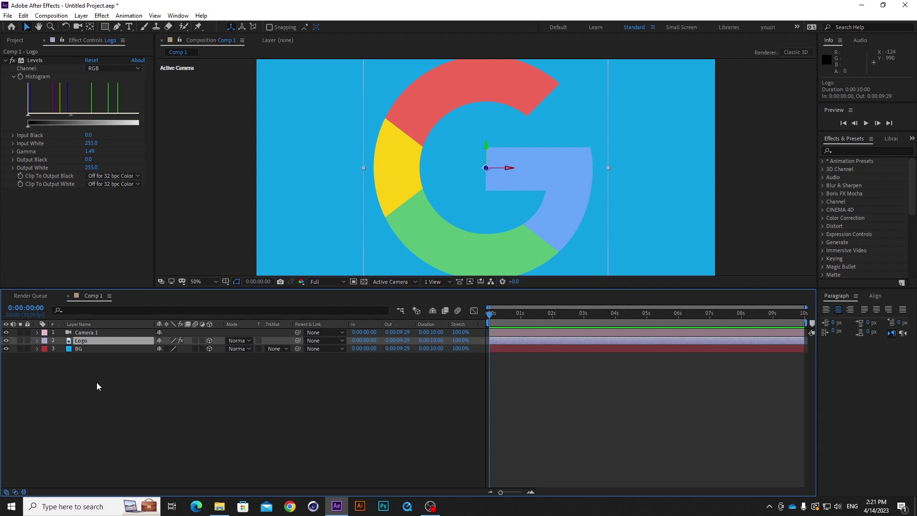
key(p)
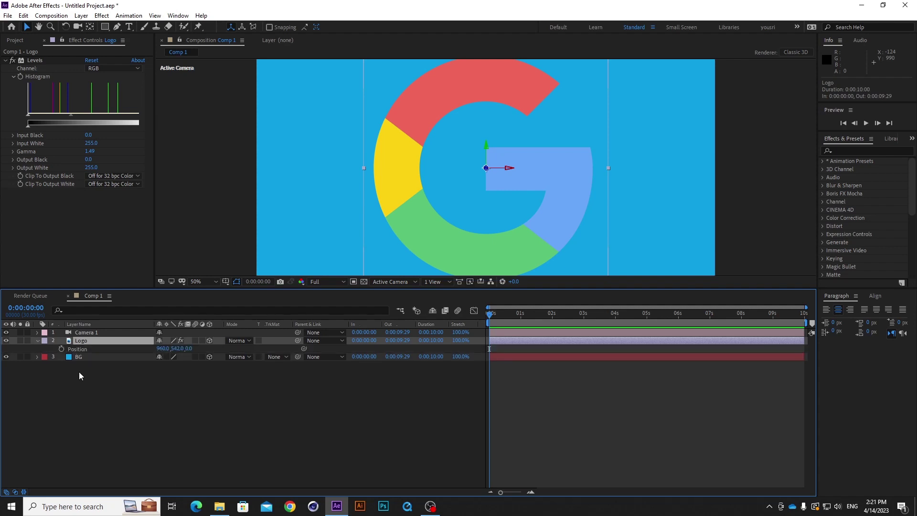
key(Return)
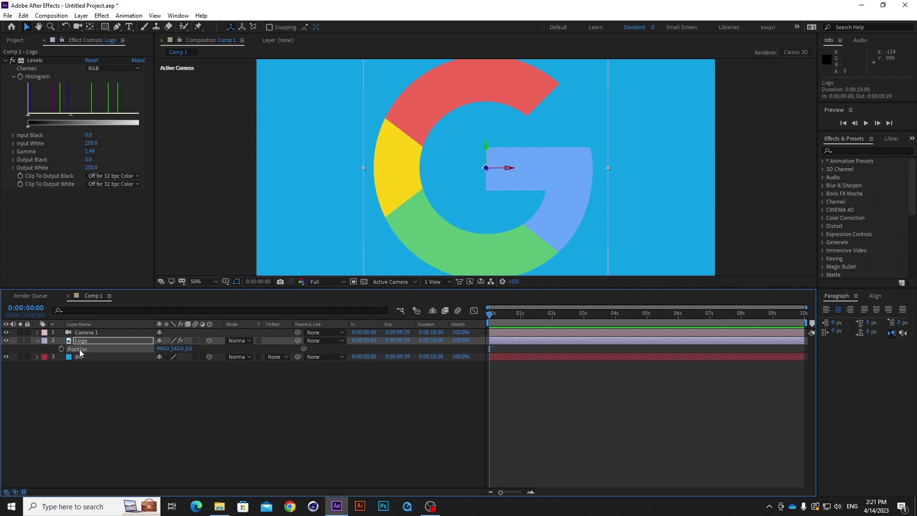
right_click(80, 352)
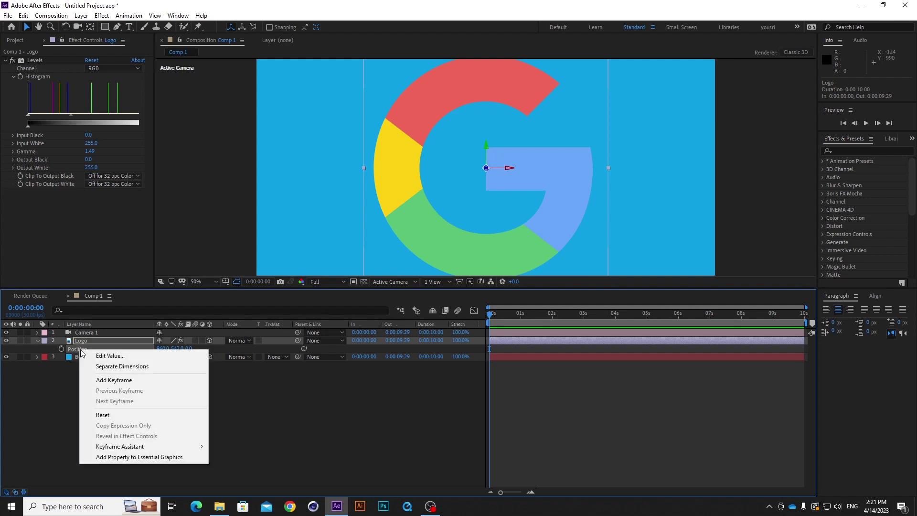
click(130, 368)
click(120, 406)
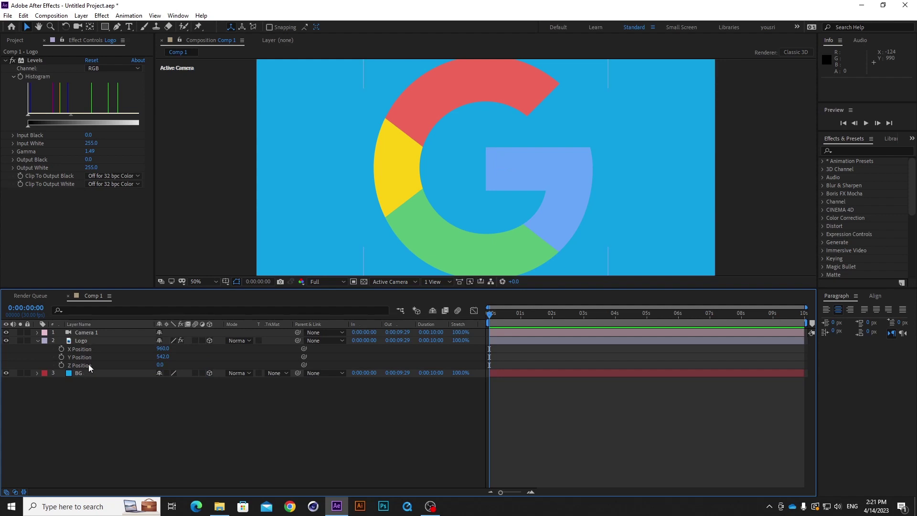
Step: Add the expression "index" to the Logo layer's Z Position and collapse the layer's properties
alt+click(61, 365)
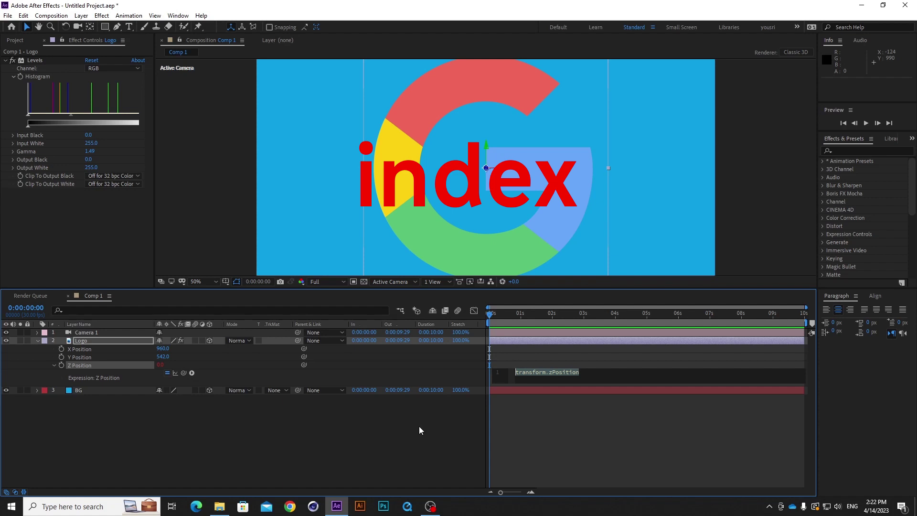
text(index)
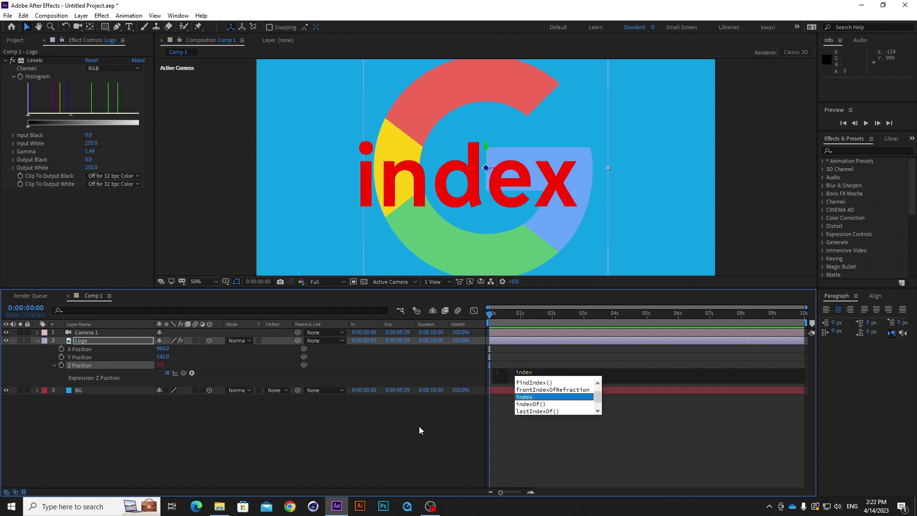
click(380, 402)
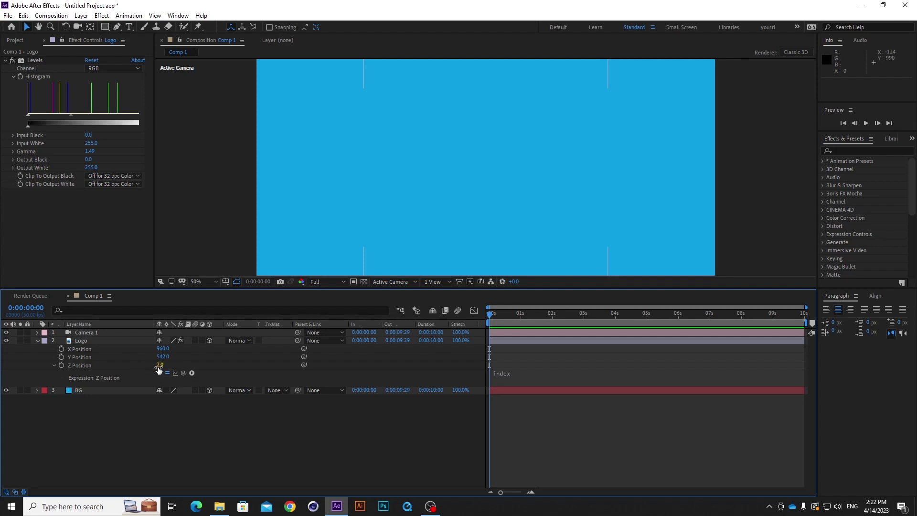
click(38, 341)
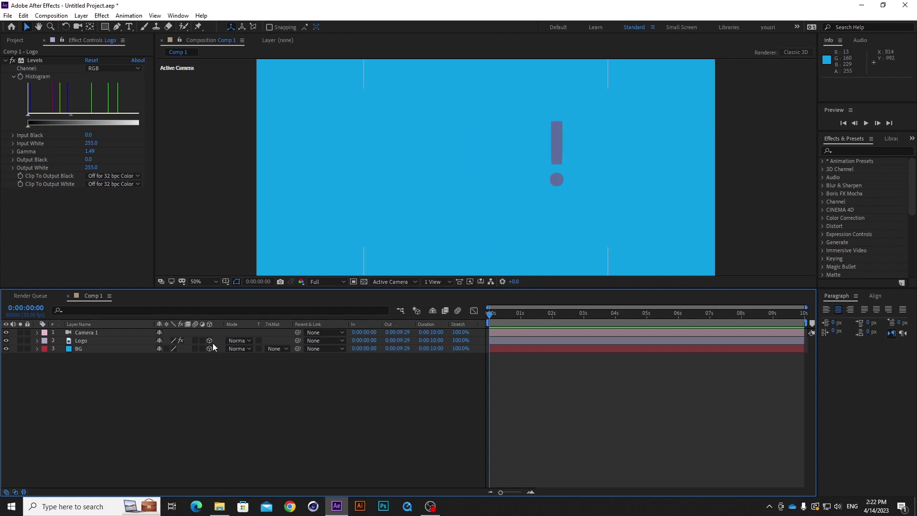
Step: Switch the composition viewer to the 2 Views - Horizontal layout
click(442, 281)
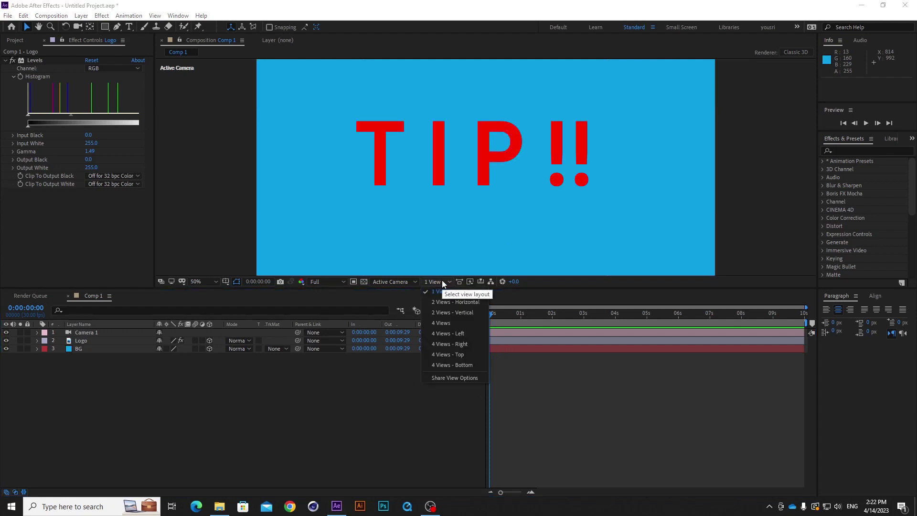
click(458, 301)
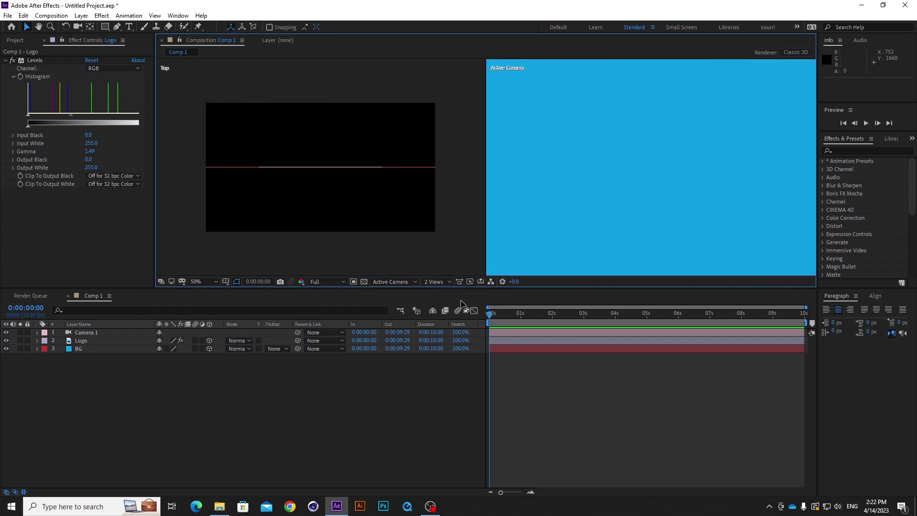
click(437, 280)
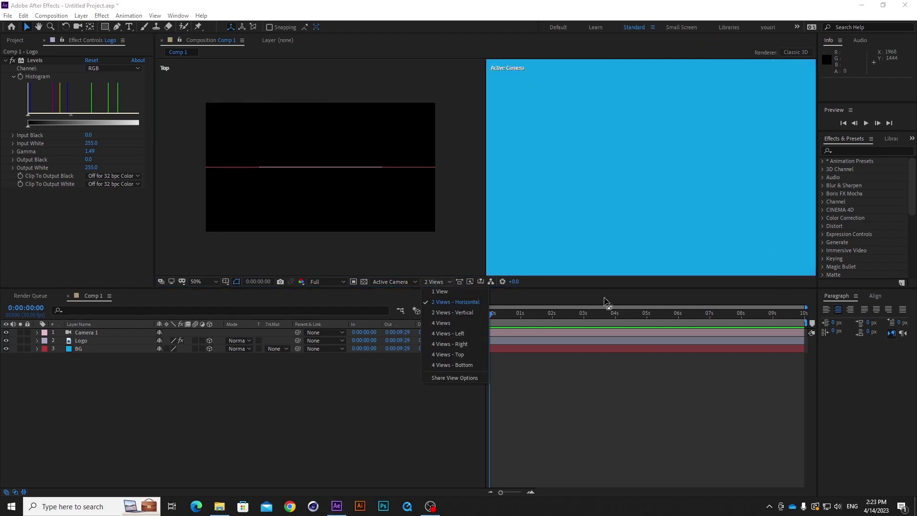
click(566, 302)
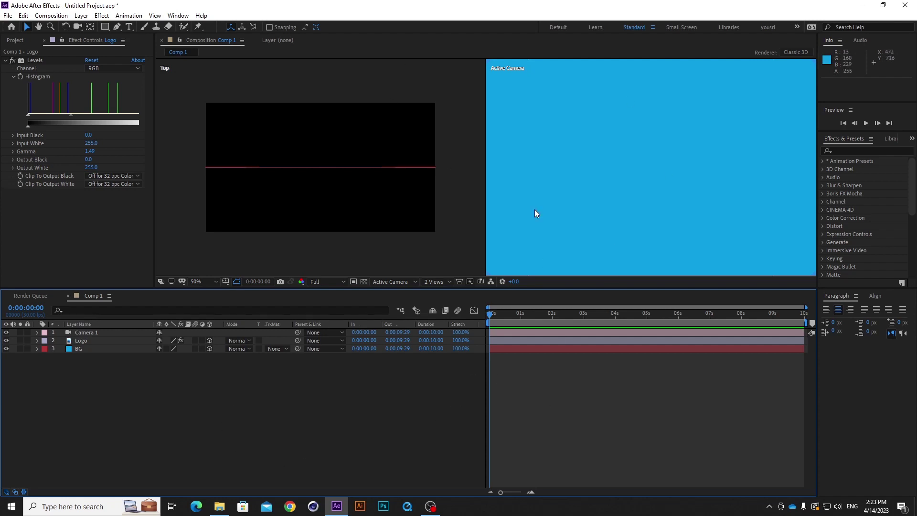
Step: Move the BG layer back behind the logo along its Z axis in the Top view, to about Z 216
click(119, 333)
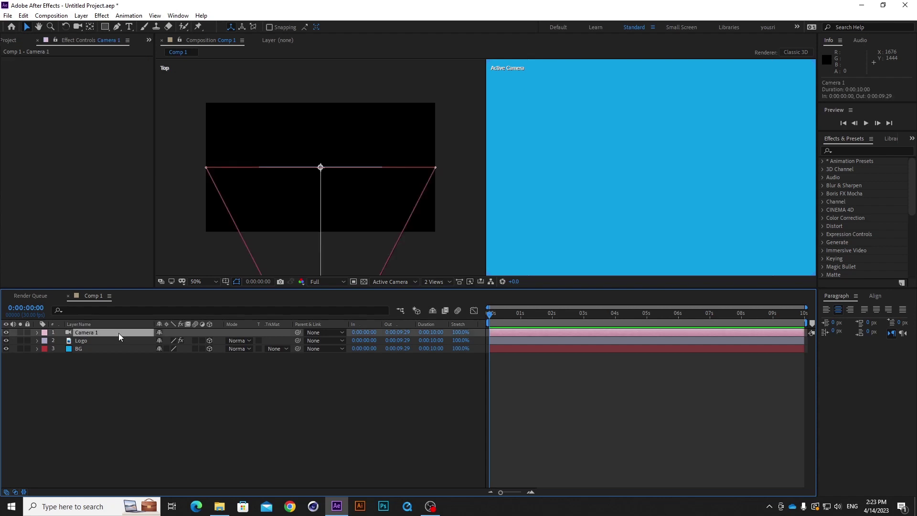
click(123, 349)
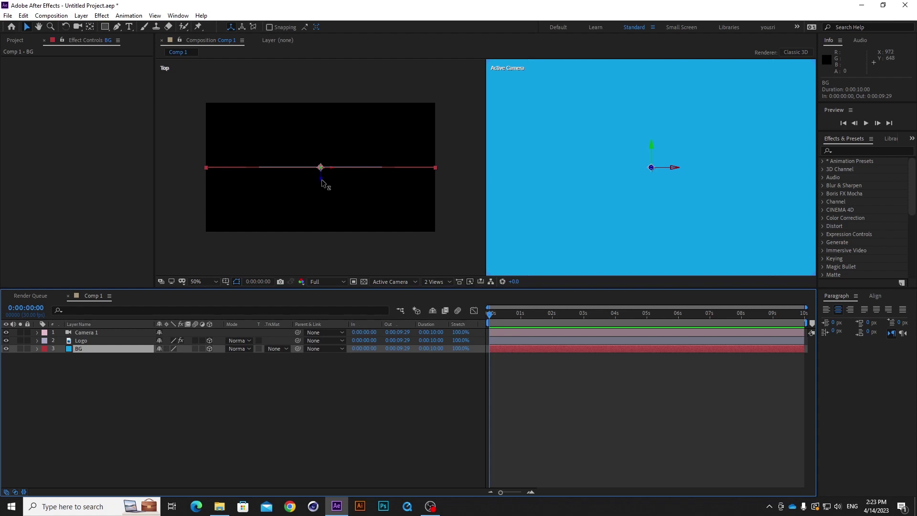
drag(323, 183, 323, 179)
drag(322, 169, 323, 157)
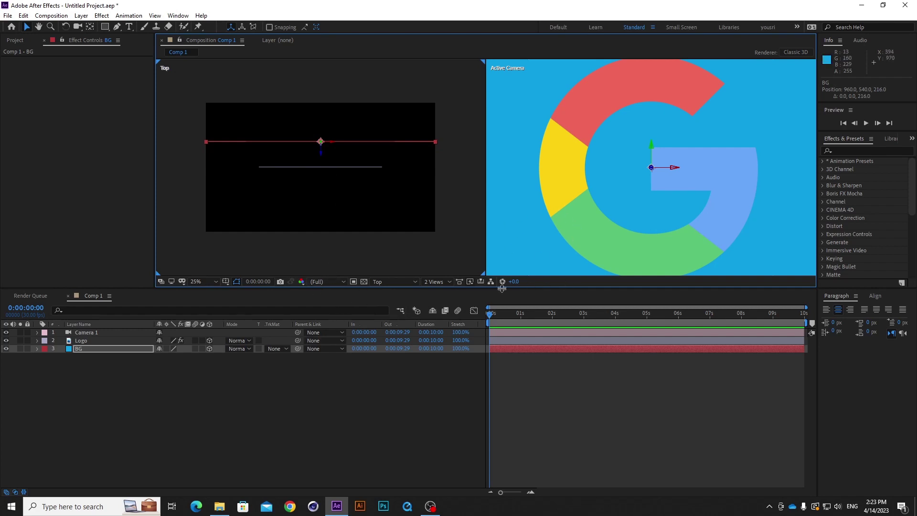
Step: Set the Active Camera view to Camera 1 and its magnification to 25%
click(520, 229)
click(409, 281)
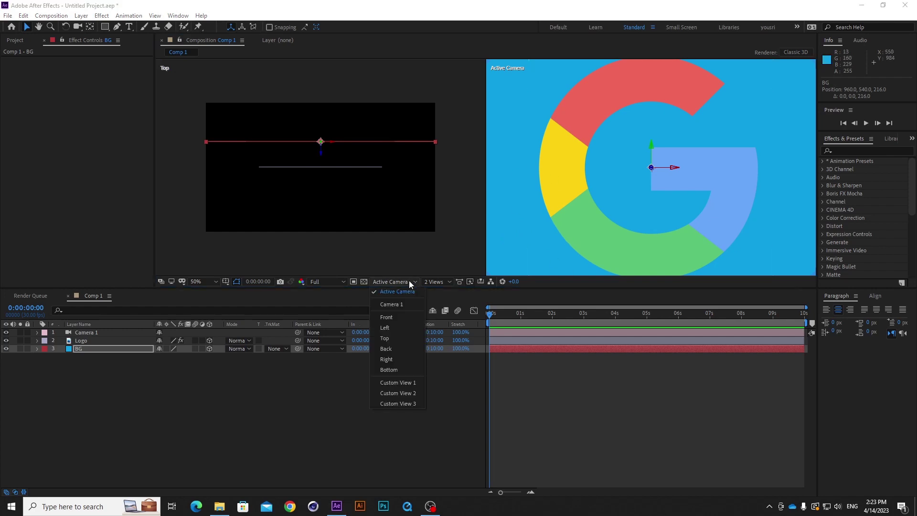
click(394, 307)
scroll(641, 156, down, 3)
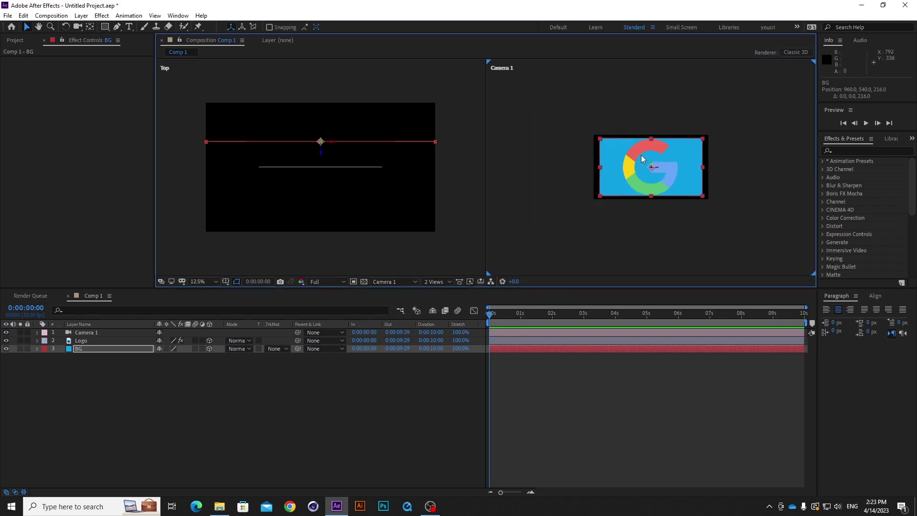
scroll(641, 159, up, 2)
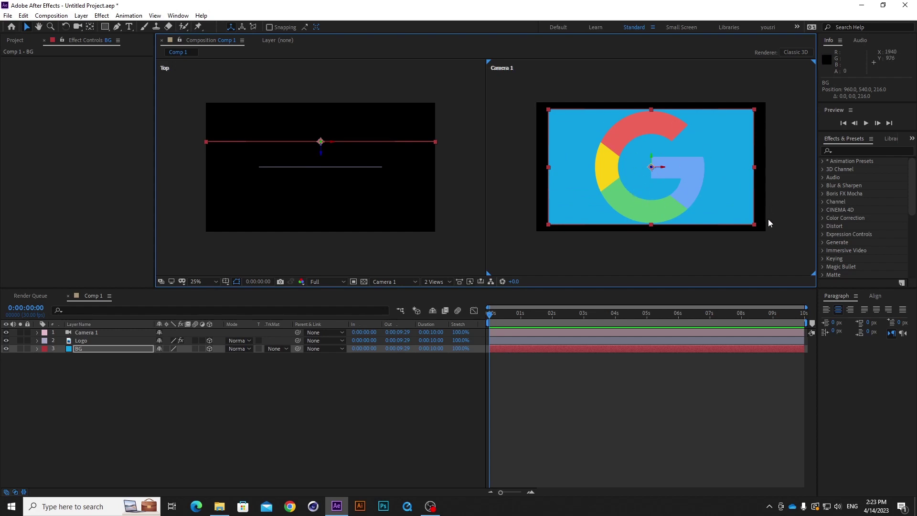
Step: Scale the BG layer to 600% and deselect it
click(92, 351)
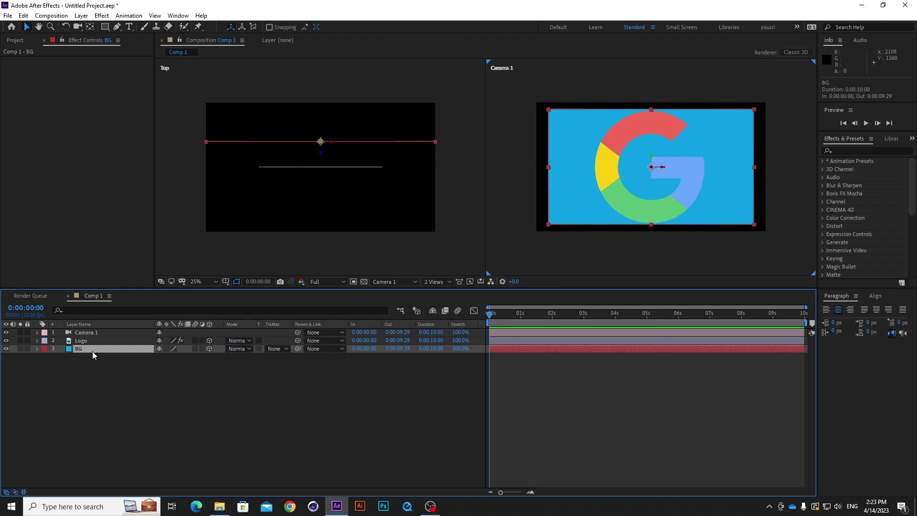
key(s)
click(170, 357)
text(600)
key(Return)
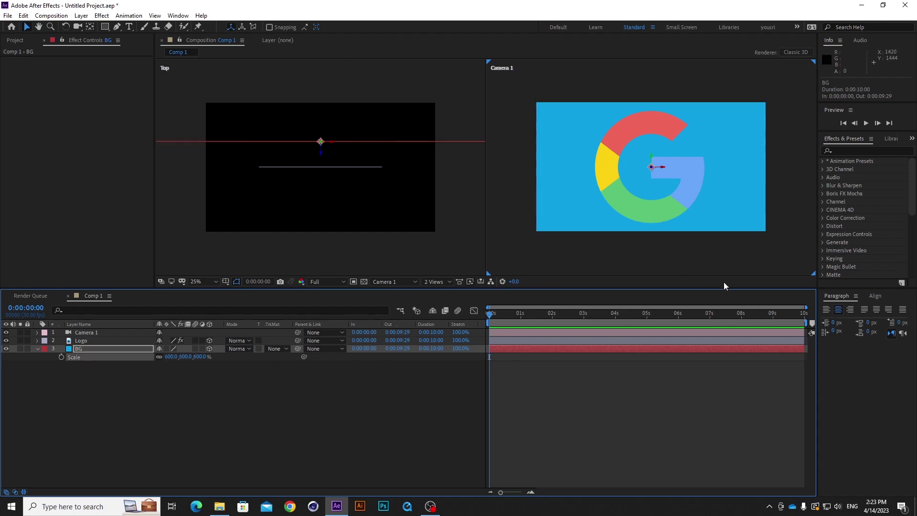
click(83, 395)
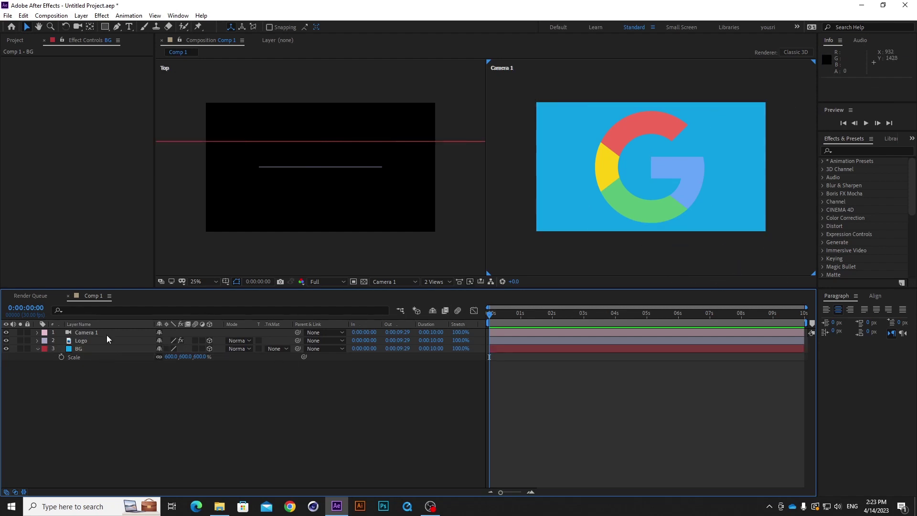
Step: Duplicate the Logo layer 34 times to stack 35 logo layers in depth
click(105, 342)
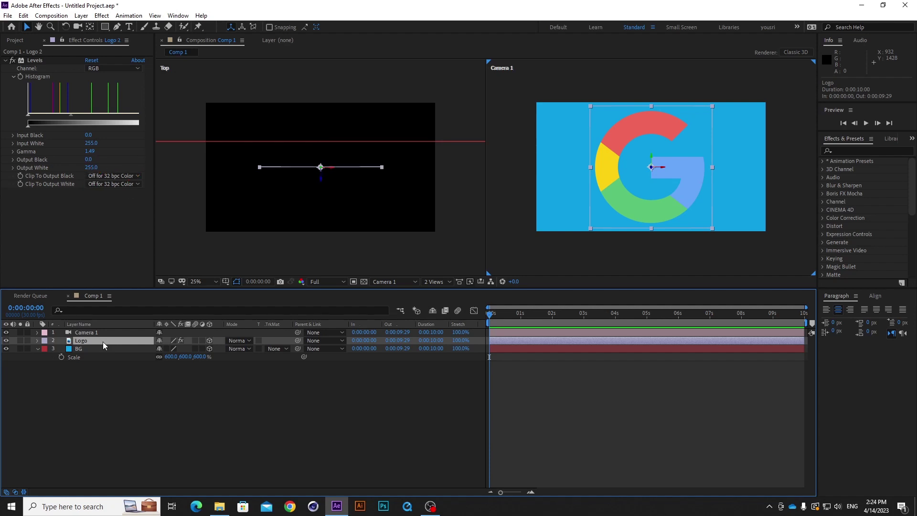
key(ctrl+d)
key(ctrl+d)
key(ctrl+d)
key(ctrl+d)
key(ctrl+d)
key(ctrl+d)
key(ctrl+d)
key(ctrl+d)
key(ctrl+d)
key(ctrl+d)
key(ctrl+d)
key(ctrl+d)
key(ctrl+d)
key(ctrl+d)
key(ctrl+d)
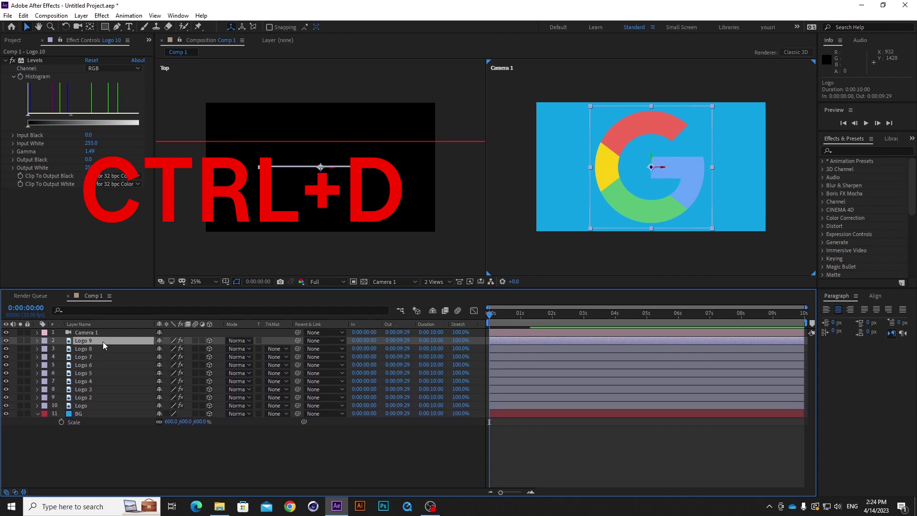
key(ctrl+d)
key(ctrl+d)
key(ctrl+d)
key(ctrl+d)
key(ctrl+d)
key(ctrl+d)
key(ctrl+d)
key(ctrl+d)
key(ctrl+d)
key(ctrl+d)
key(ctrl+d)
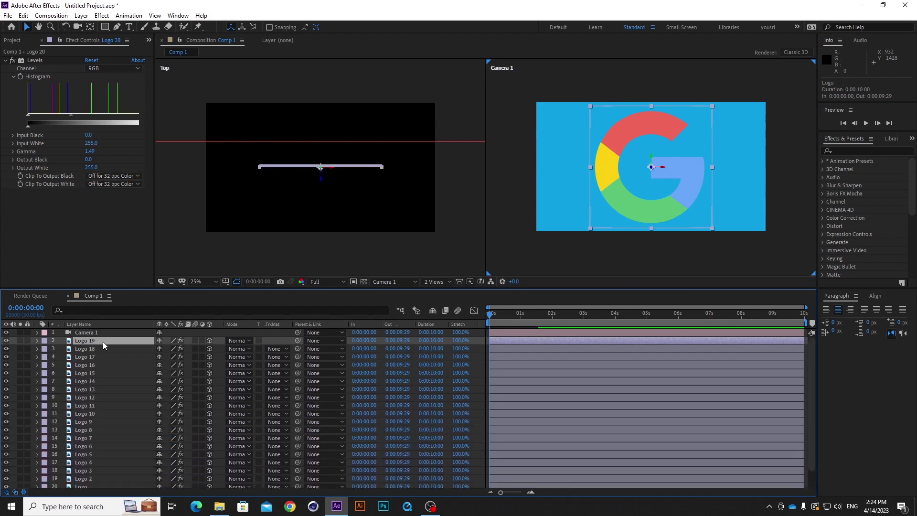
key(ctrl+d)
key(ctrl+d)
key(ctrl+d)
key(ctrl+d)
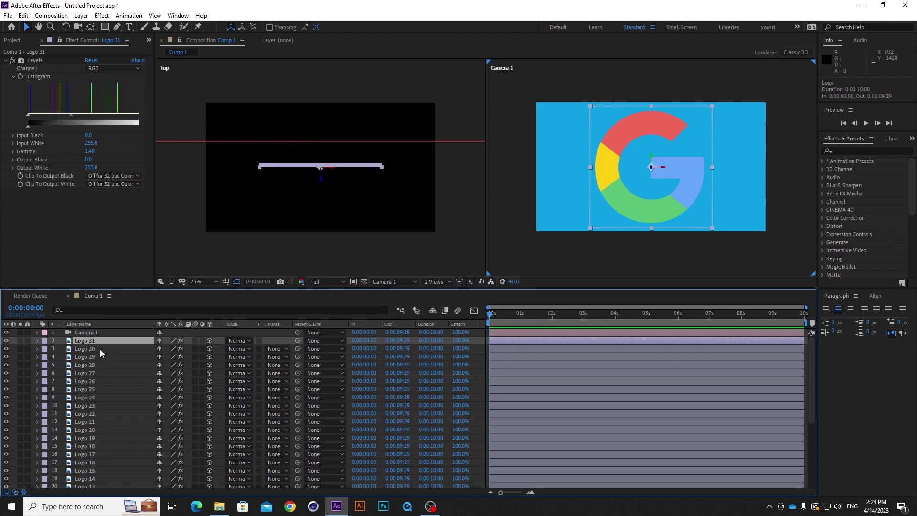
key(ctrl+d)
key(ctrl+d)
key(ctrl+d)
scroll(371, 222, up, 3)
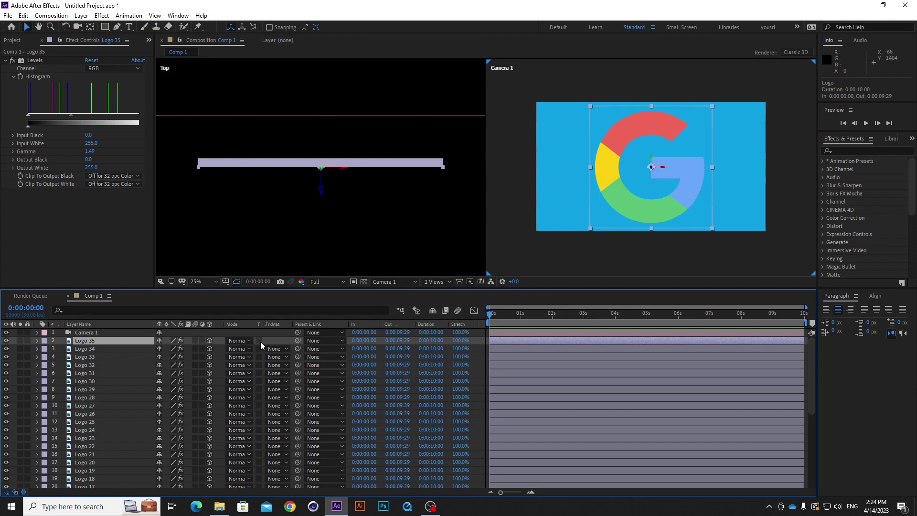
Step: Orbit Camera 1 around the logo with the Orbit Camera tool to examine its depth, ending at a nearly frontal angle
click(110, 332)
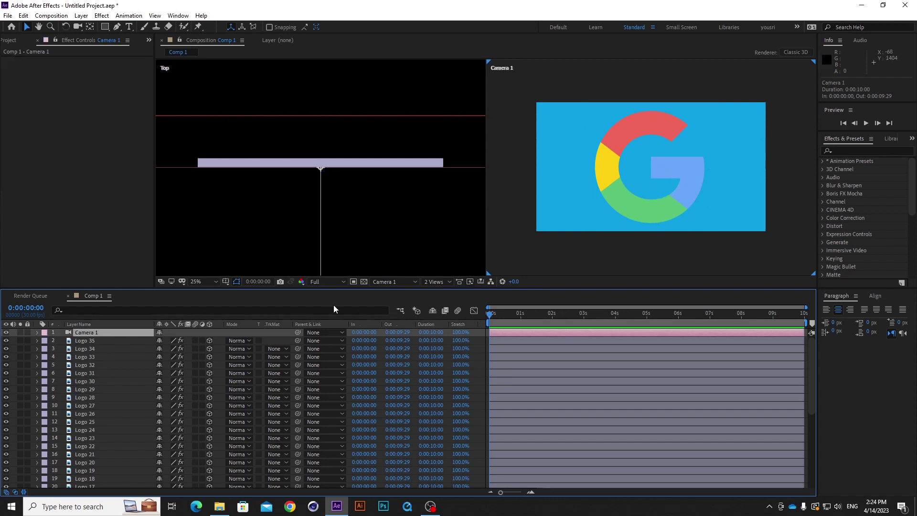
click(67, 27)
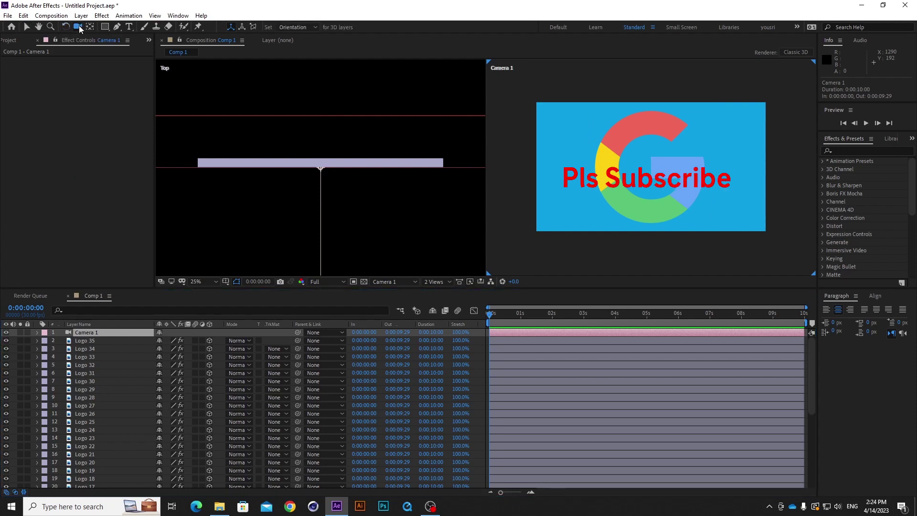
drag(79, 25, 119, 35)
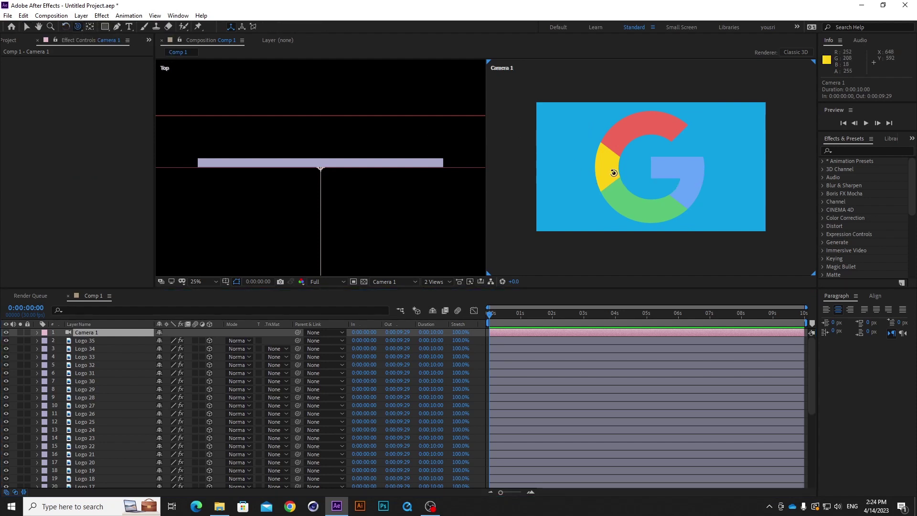
drag(616, 173, 644, 173)
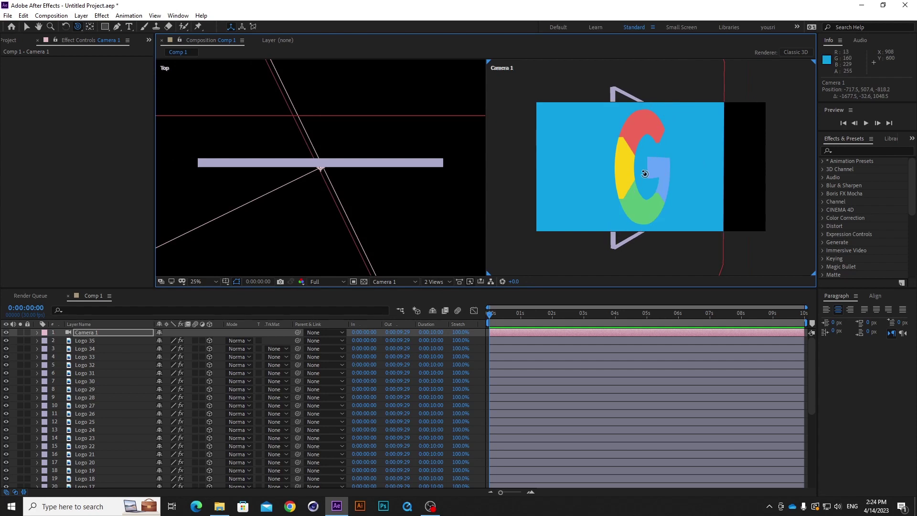
scroll(633, 190, up, 2)
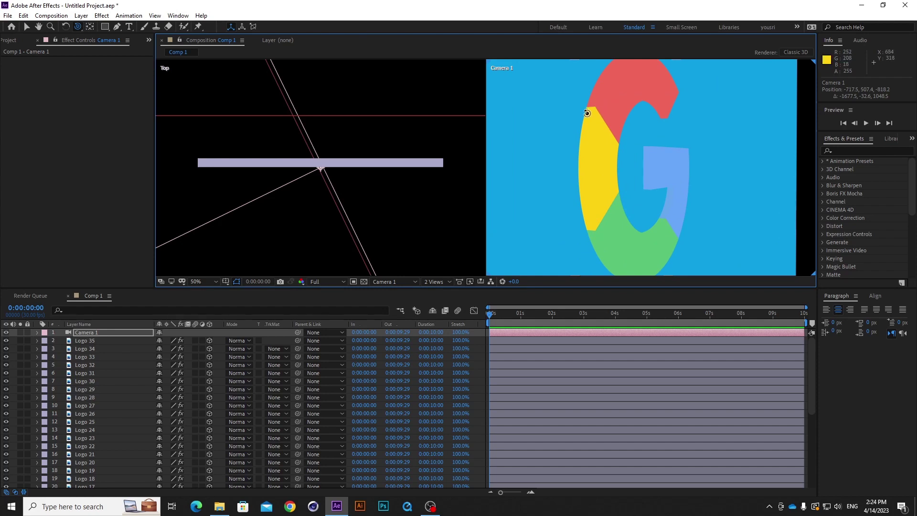
scroll(650, 154, down, 2)
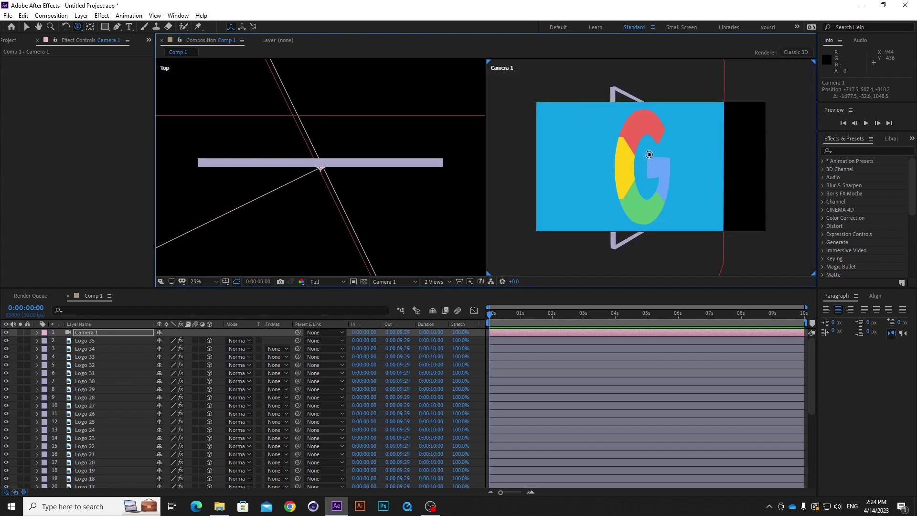
drag(650, 167, 625, 168)
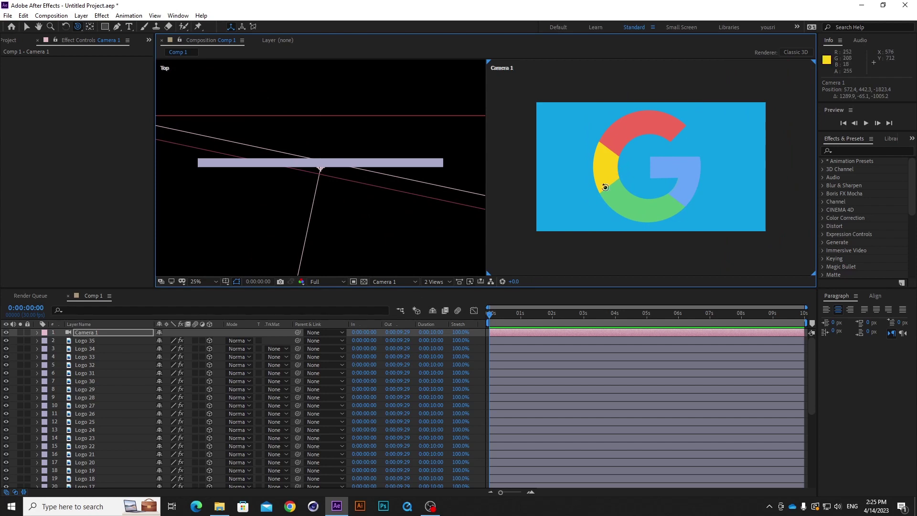
Step: Duplicate the uppermost logo layer 15 more times to thicken the stack to 50 logo layers
click(110, 340)
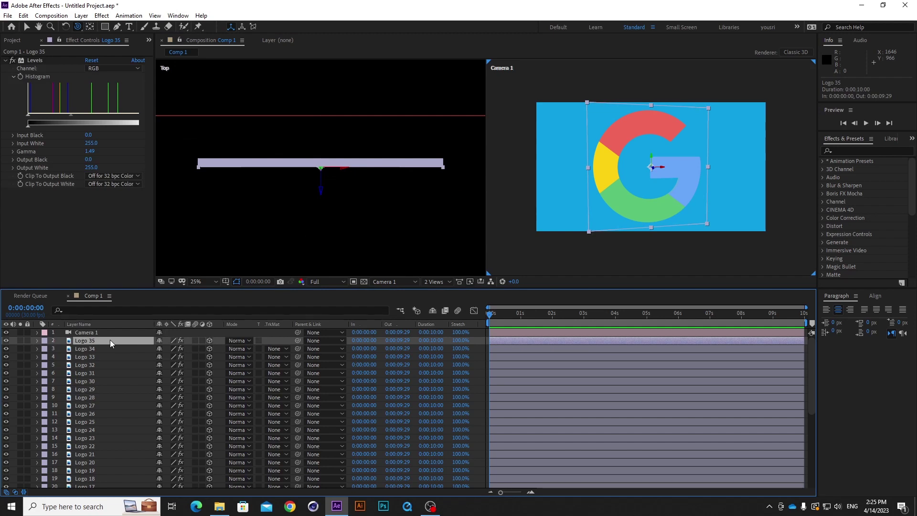
key(ctrl+d)
key(ctrl+d)
key(ctrl+d)
key(ctrl+d)
key(ctrl+d)
key(ctrl+d)
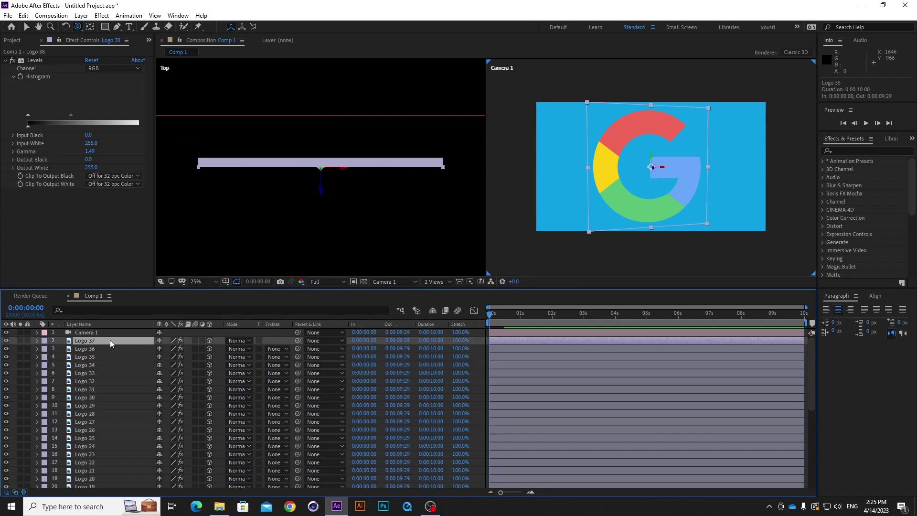
key(ctrl+d)
key(ctrl+d)
key(ctrl+d)
key(ctrl+d)
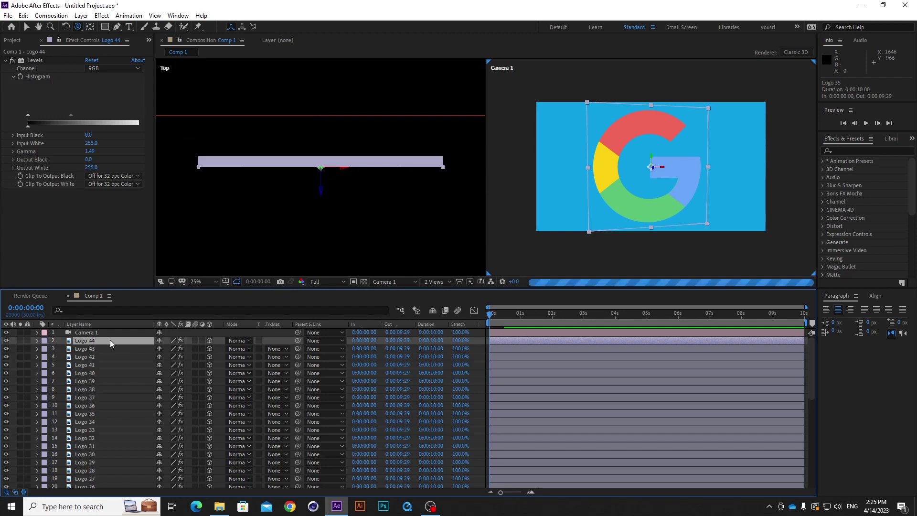
key(ctrl+d)
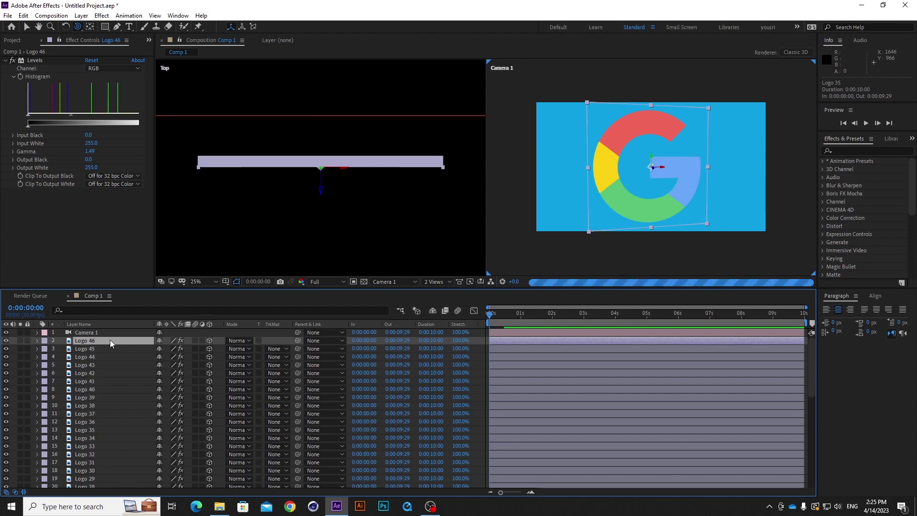
key(ctrl+d)
key(ctrl+d)
key(ctrl+d)
key(ctrl+d)
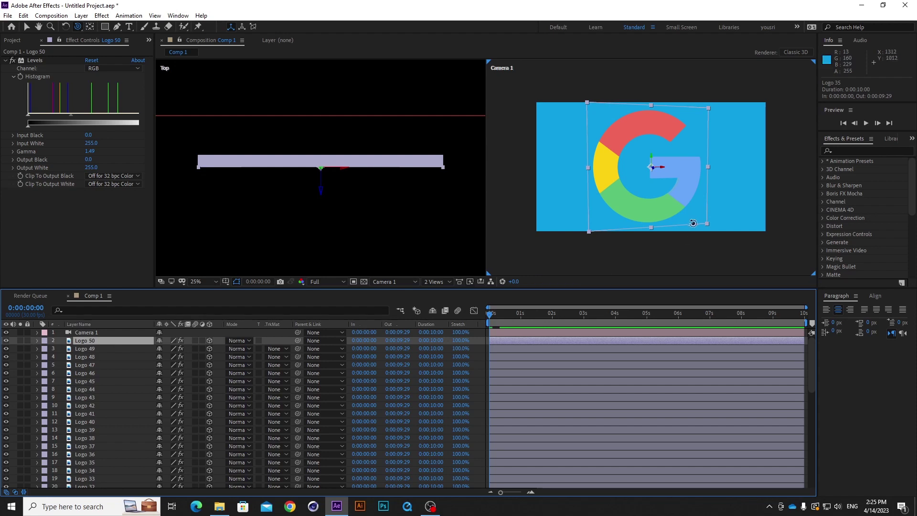
Step: Orbit Camera 1 to a steep side angle to examine the thickened logo
drag(642, 180, 666, 179)
key(period)
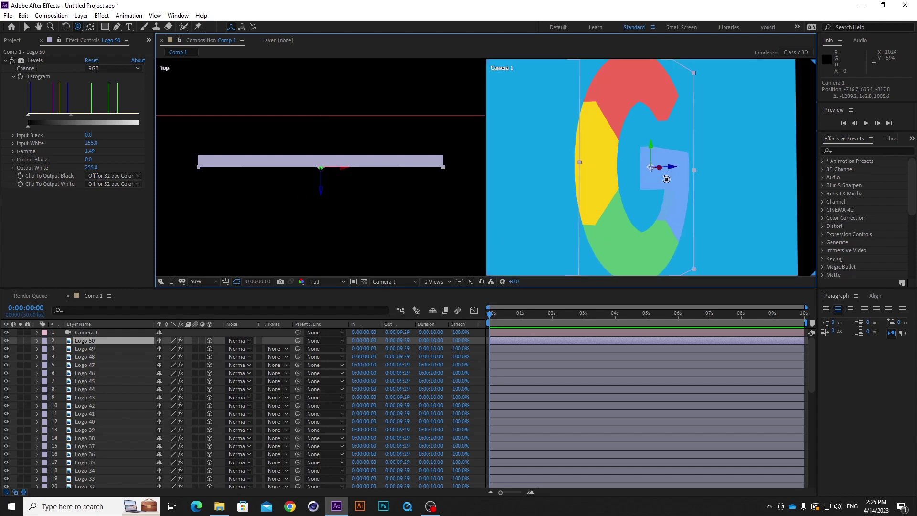
scroll(655, 186, down, 2)
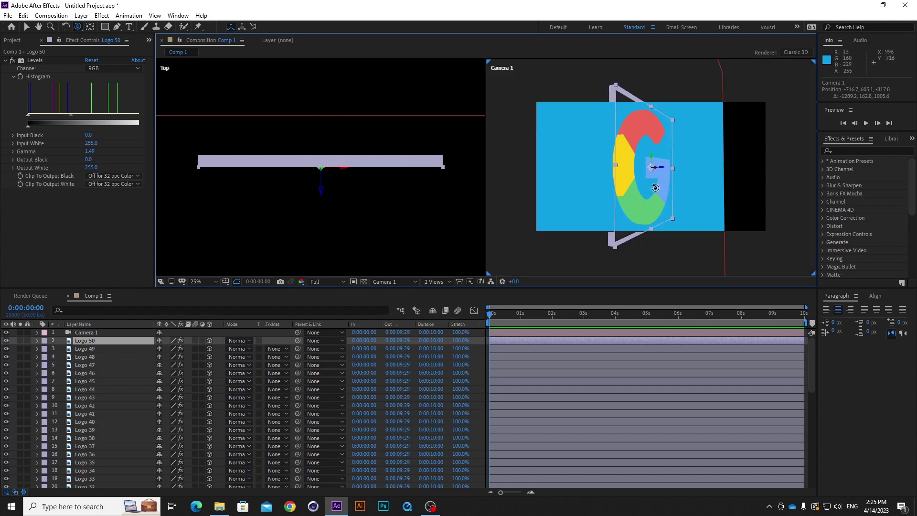
drag(652, 184, 668, 247)
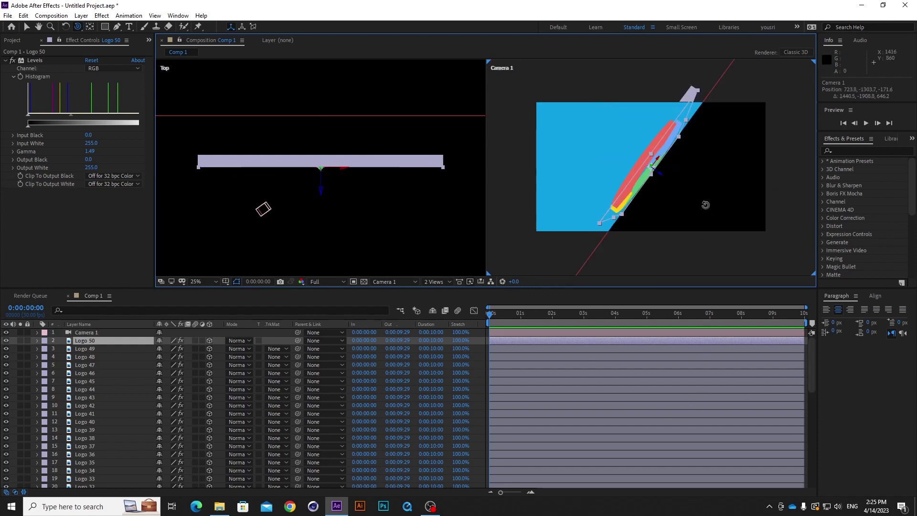
key(ctrl+z)
key(ctrl+z)
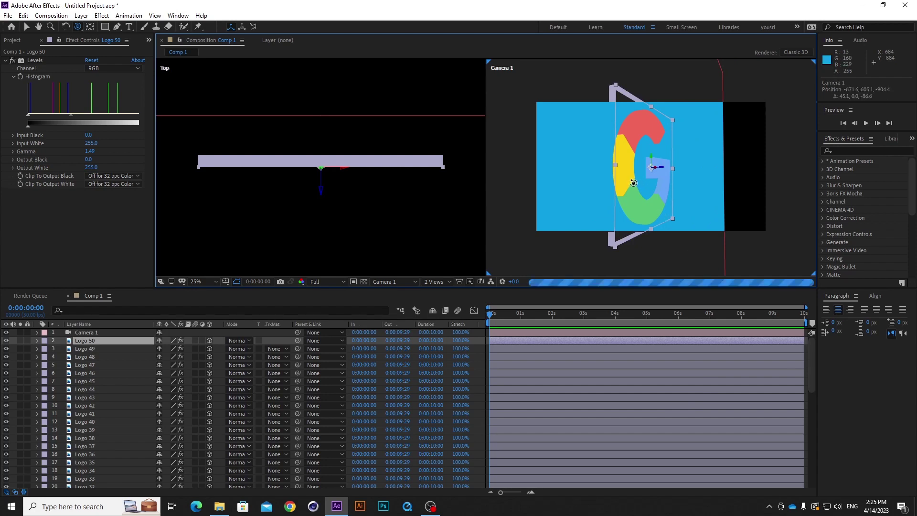
Step: Orbit Camera 1 back toward the logo's front at a slight angle, to about position 235, 735, -1709
drag(643, 184, 624, 182)
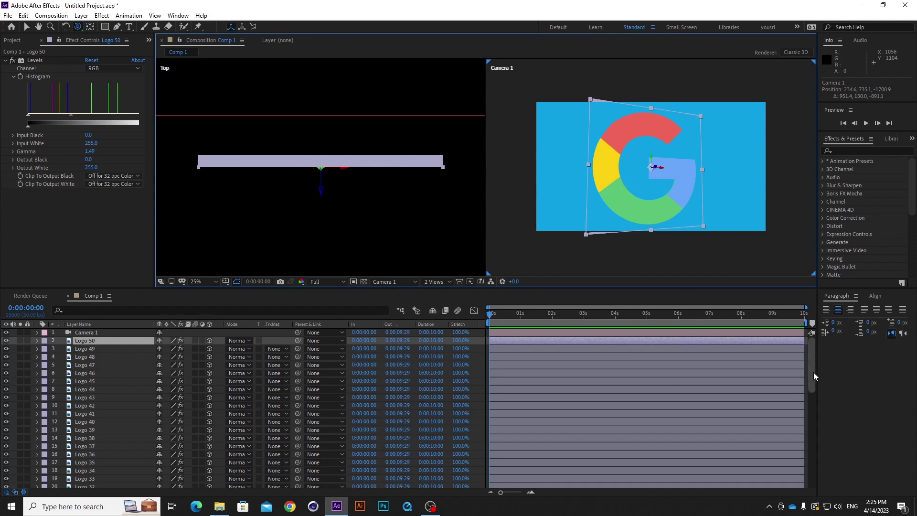
Step: Apply the Drop Shadow effect to the original Logo layer at the bottom of the logo stack
drag(813, 372, 813, 478)
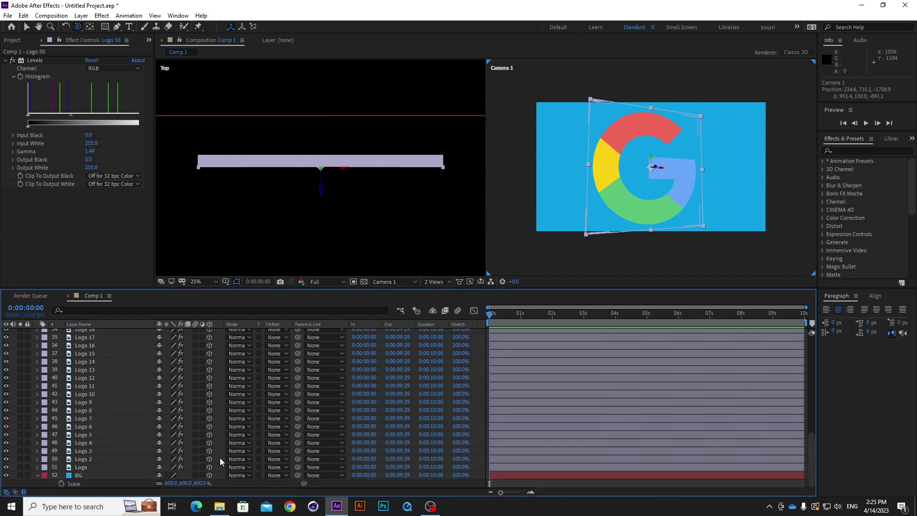
click(89, 467)
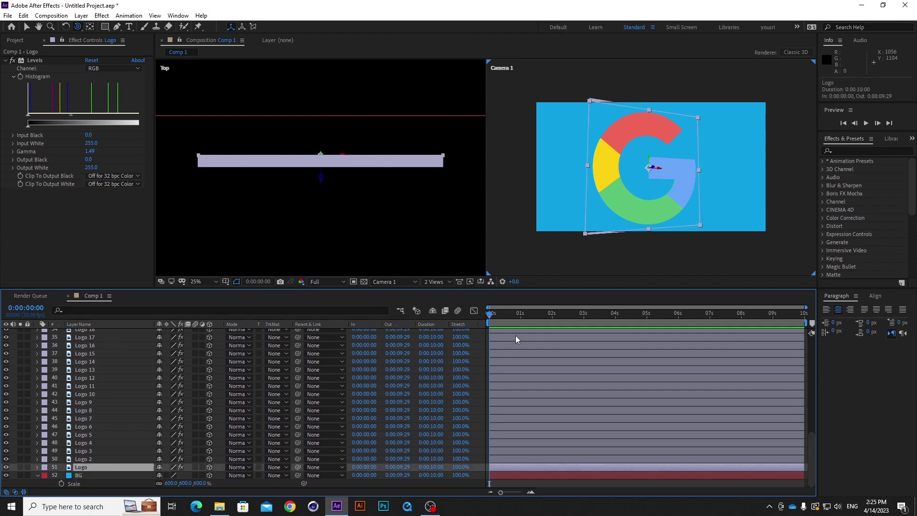
click(850, 150)
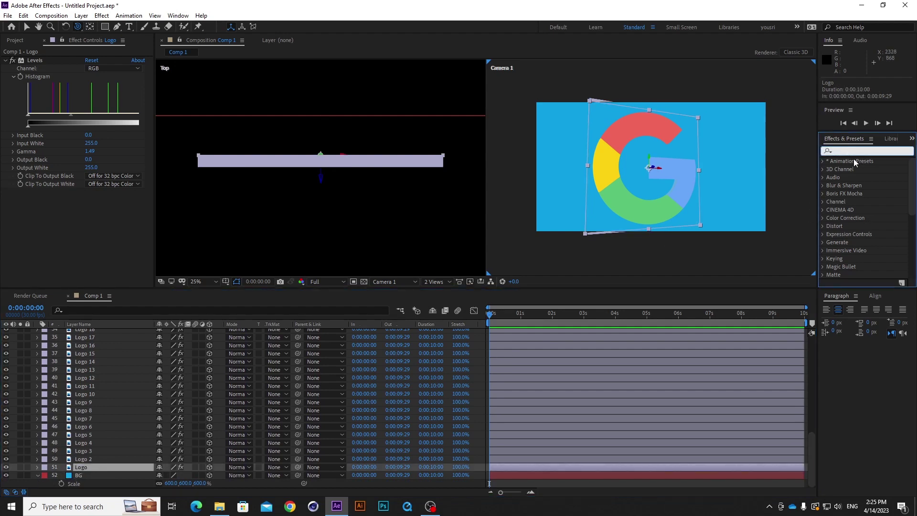
text(drop sha)
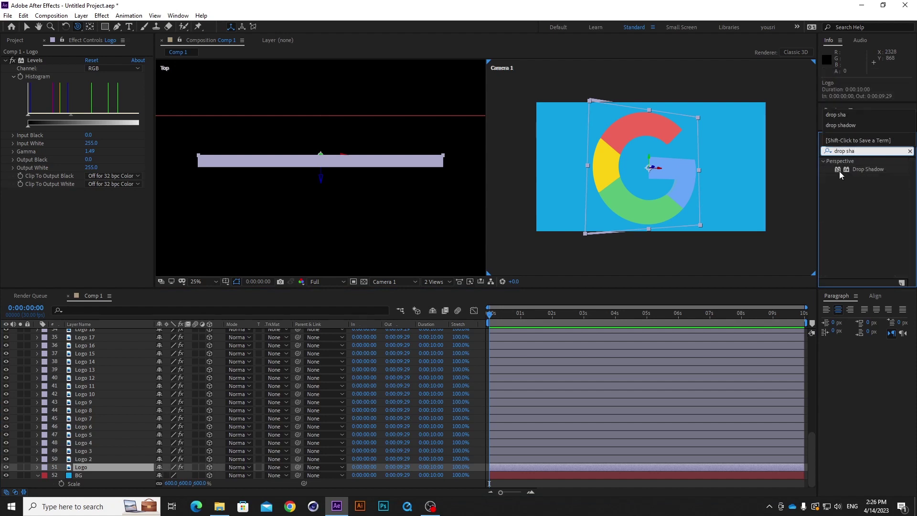
click(870, 169)
drag(868, 168, 96, 467)
key(v)
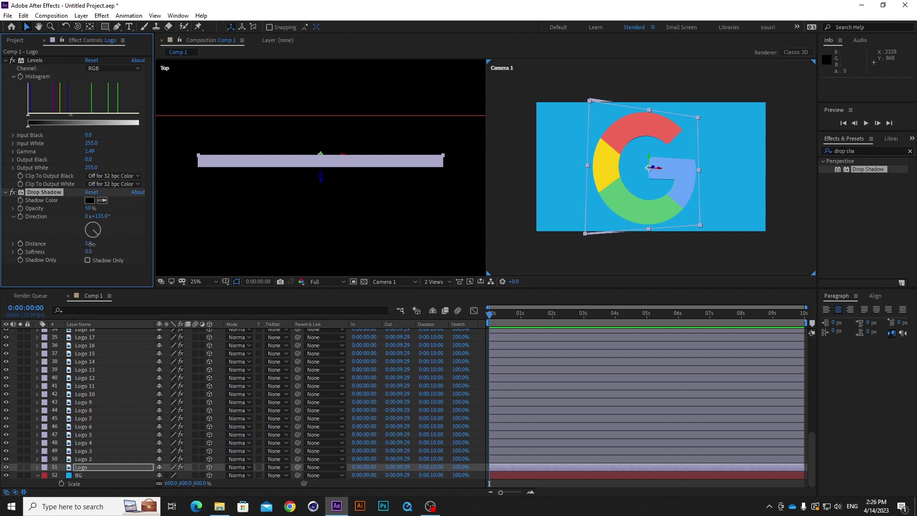
Step: Set the drop shadow's distance to 59 and show the composition in a single Camera 1 view
drag(88, 244, 112, 244)
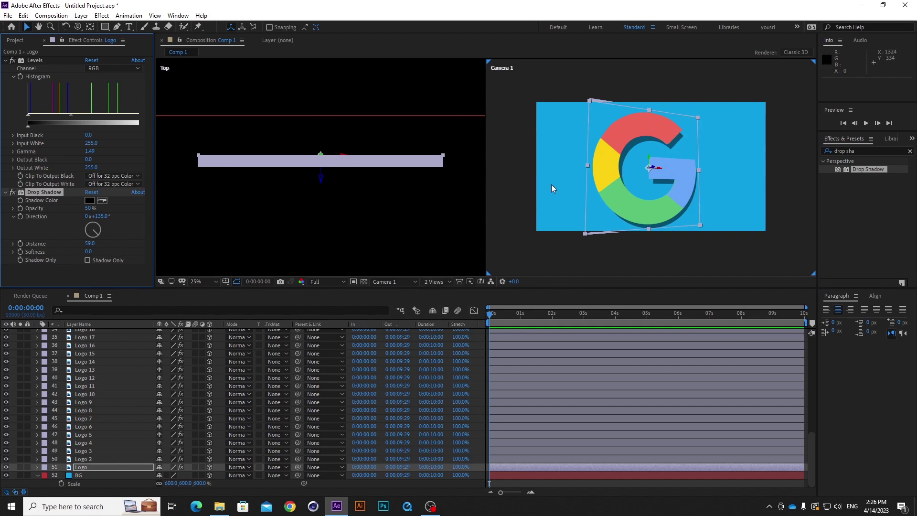
click(437, 283)
click(444, 316)
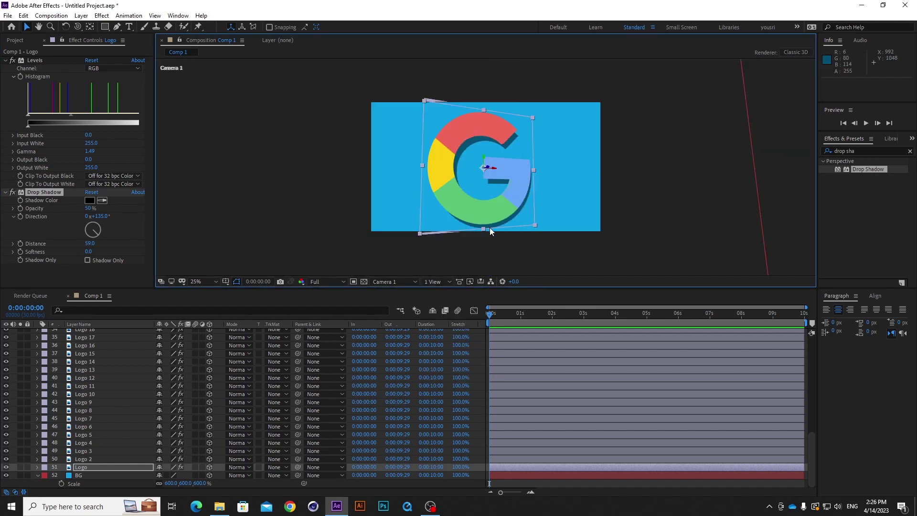
key(period)
key(comma)
Step: Set the drop shadow's opacity to 64%, softness to 16 and direction to 88°
drag(89, 208, 107, 209)
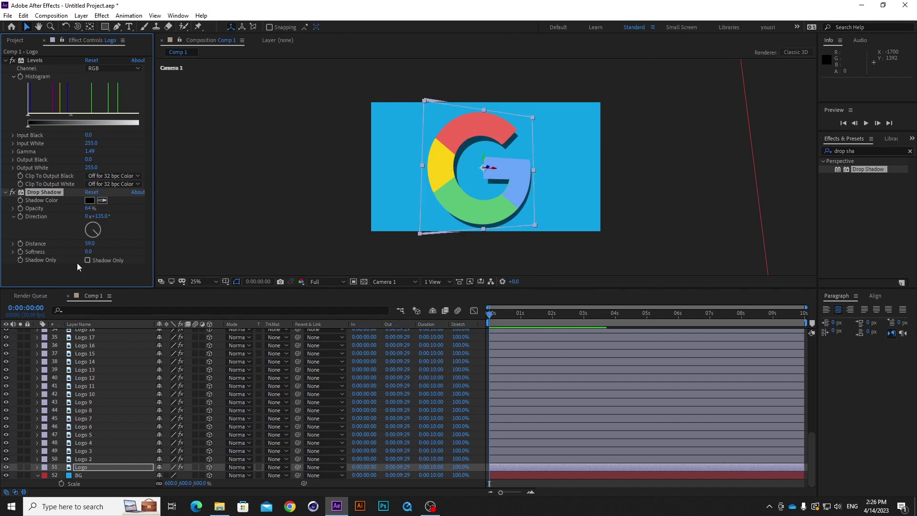
drag(88, 252, 93, 252)
click(107, 229)
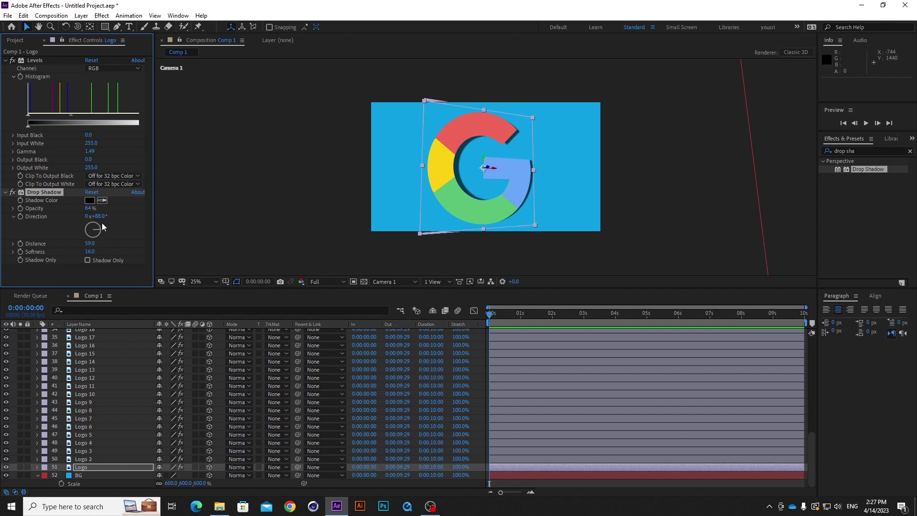
click(89, 201)
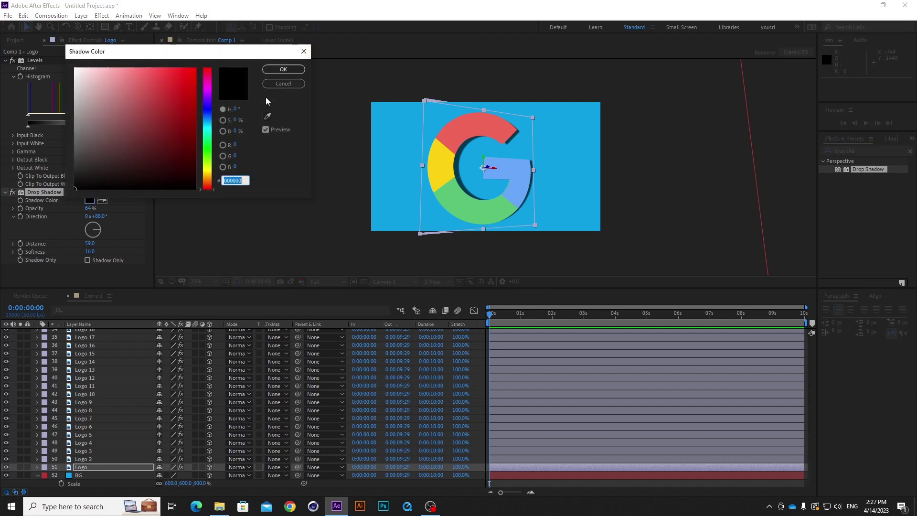
click(209, 116)
mouse_move(191, 111)
mouse_down()
mouse_move(193, 96)
mouse_move(169, 98)
mouse_move(178, 87)
mouse_move(185, 133)
mouse_move(208, 112)
mouse_up()
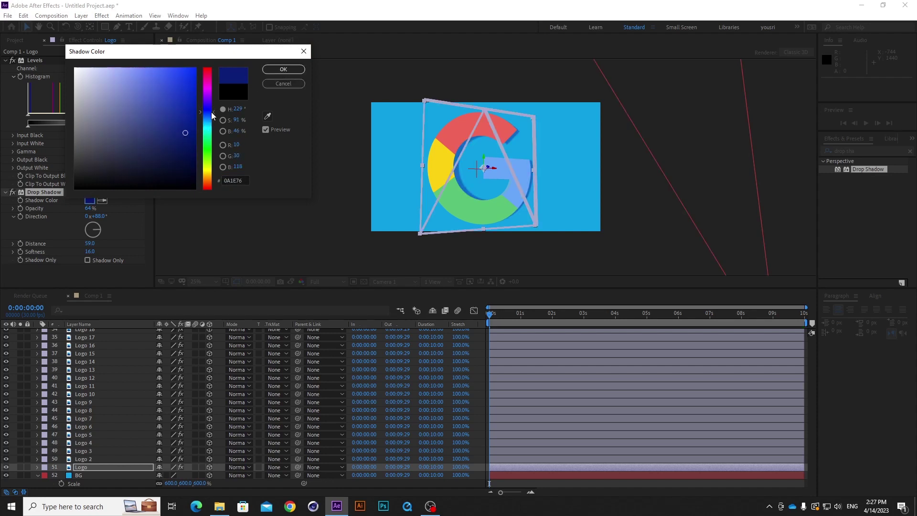
click(283, 83)
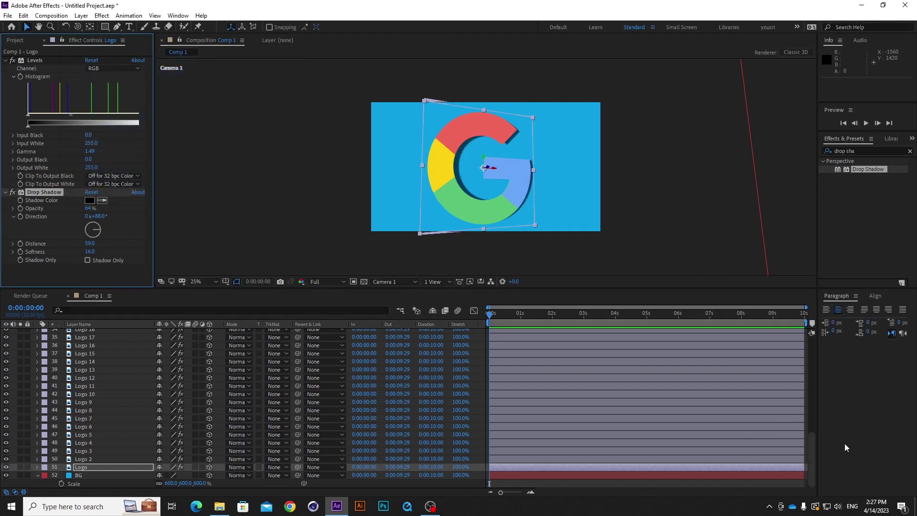
Step: Find the Bevel Alpha effect and apply it to the uppermost logo layer, Logo 50
drag(810, 474, 809, 349)
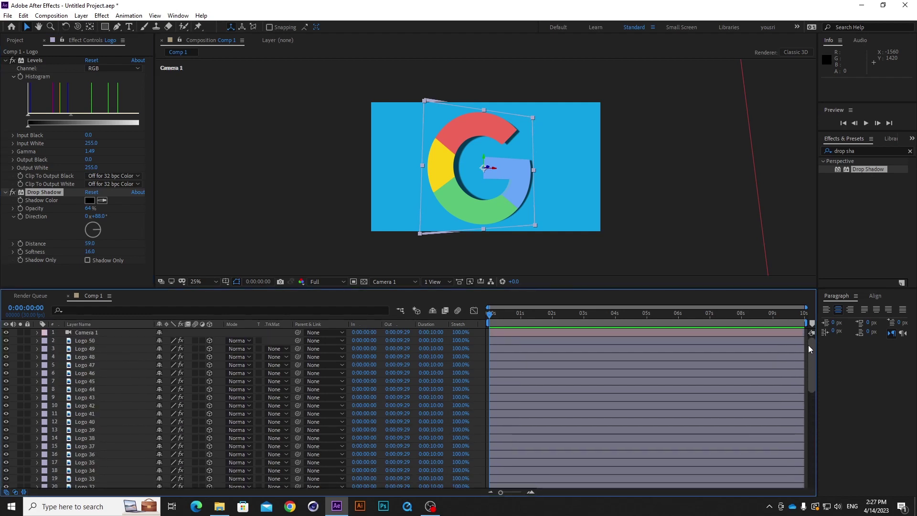
click(98, 340)
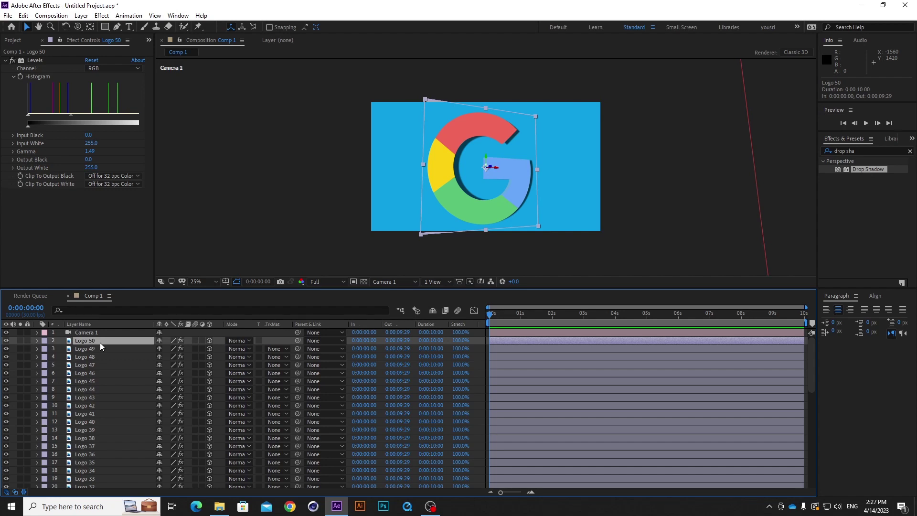
click(870, 146)
drag(868, 151, 789, 157)
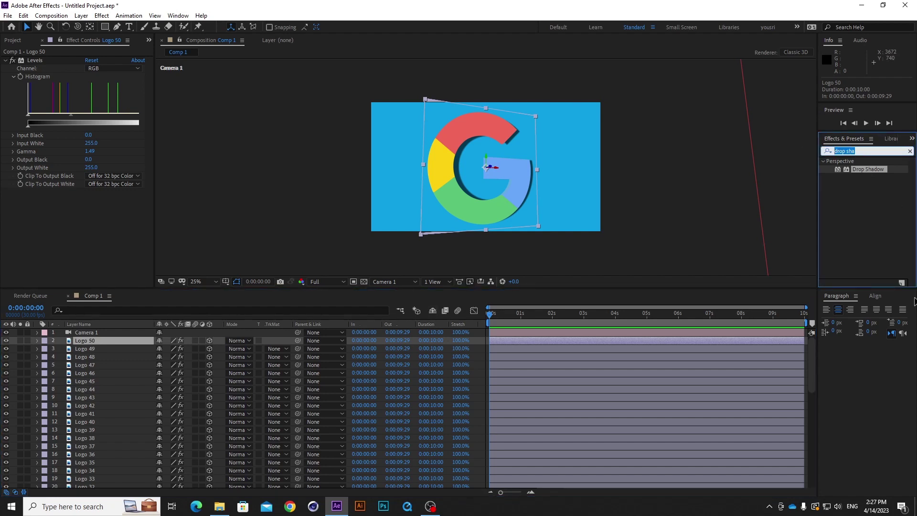
text(alp)
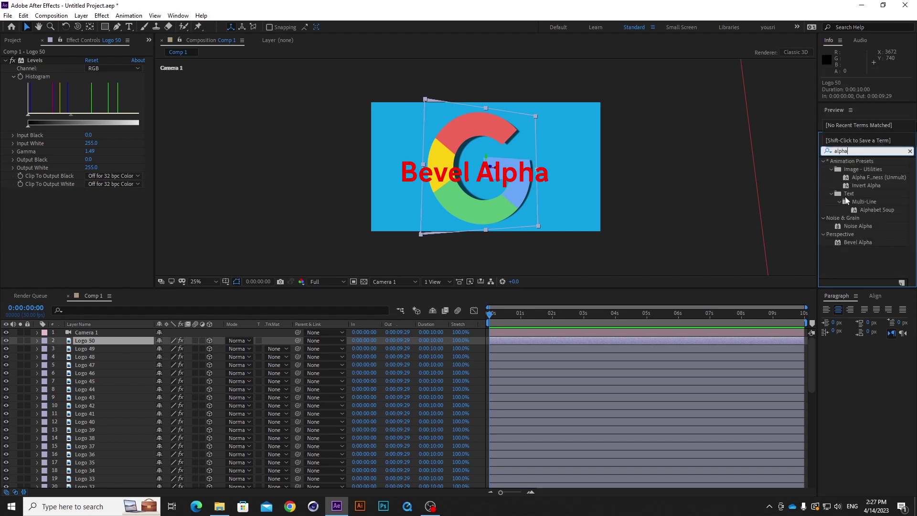
drag(863, 242, 122, 340)
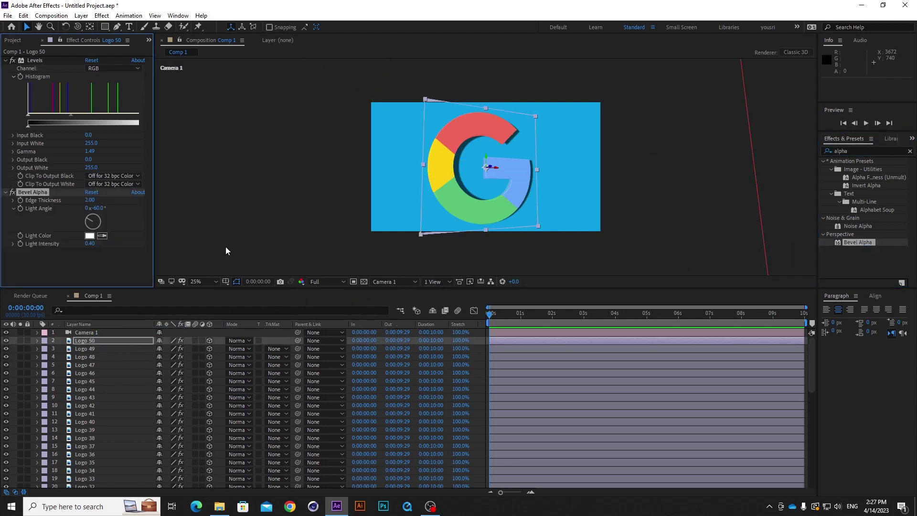
Step: Compare the logo's edges up close with Bevel Alpha disabled and enabled again
key(period)
key(period)
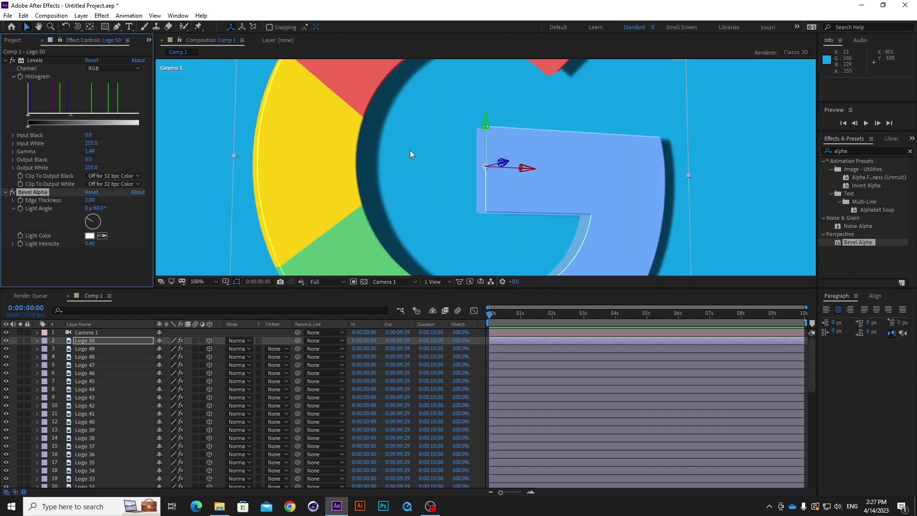
key(comma)
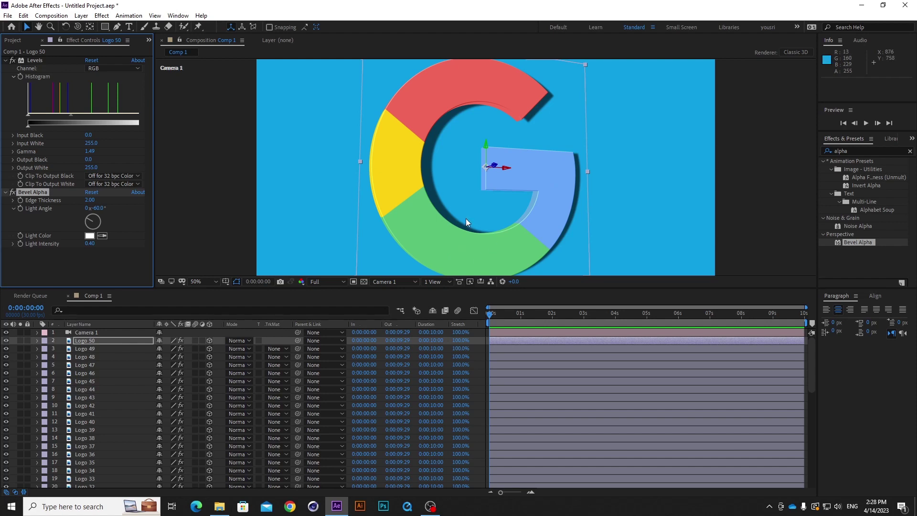
click(12, 193)
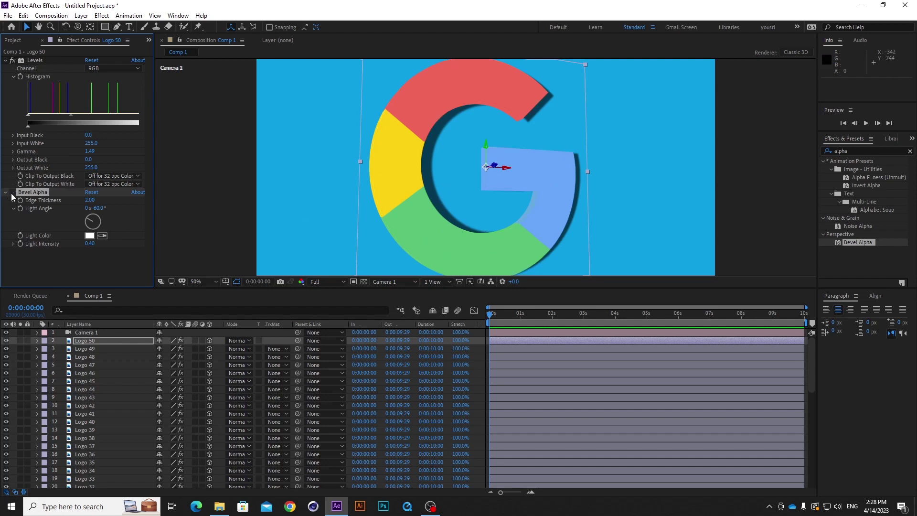
click(12, 193)
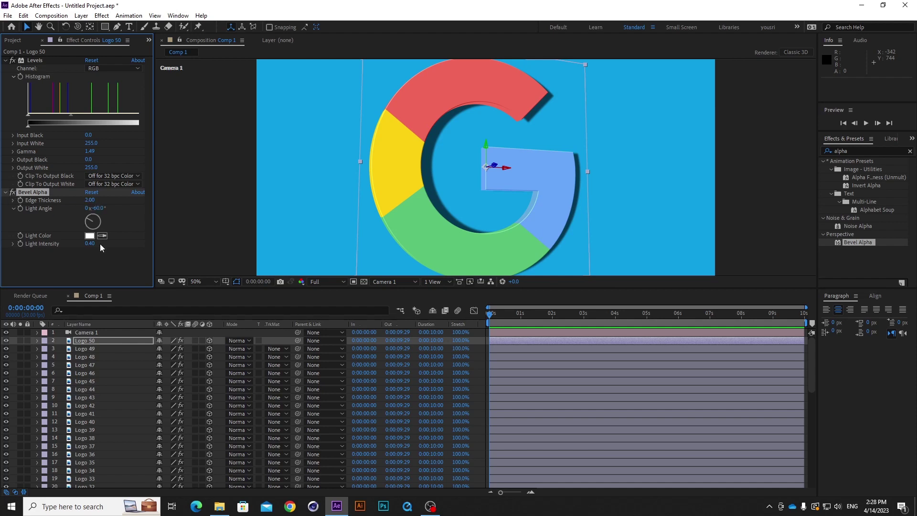
Step: Set Bevel Alpha's light intensity to 0.56 and its edge thickness to 2.5 on Logo 50
drag(90, 246, 101, 245)
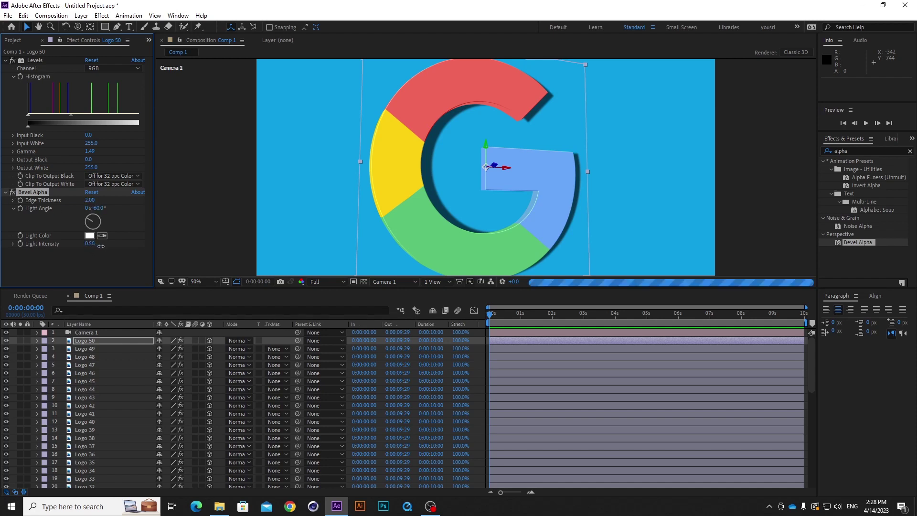
click(90, 200)
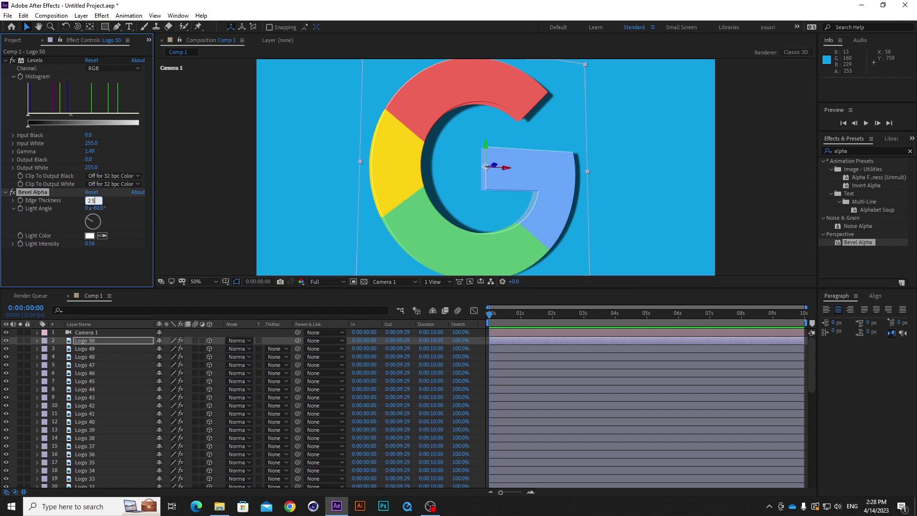
key(Return)
scroll(621, 179, down, 1)
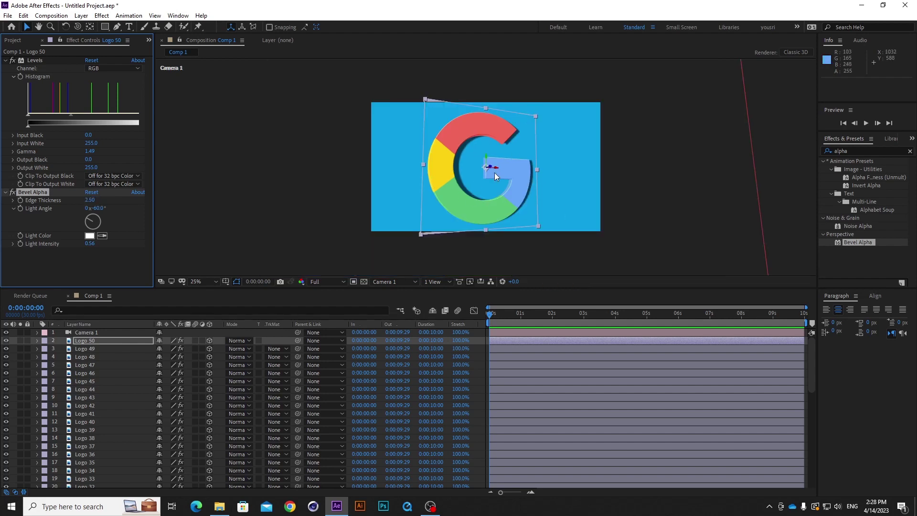
Step: Orbit Camera 1 around the beveled logo, ending at a nearly frontal angle
click(115, 331)
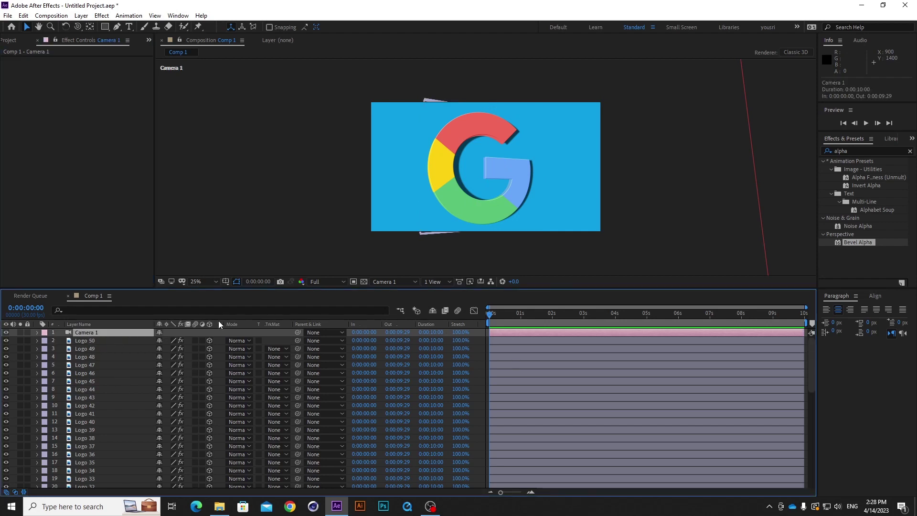
click(77, 27)
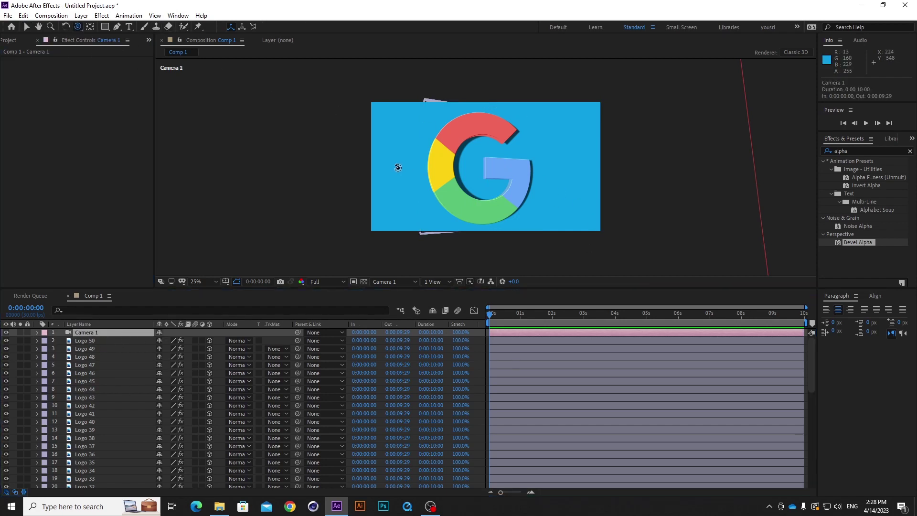
drag(447, 177, 454, 179)
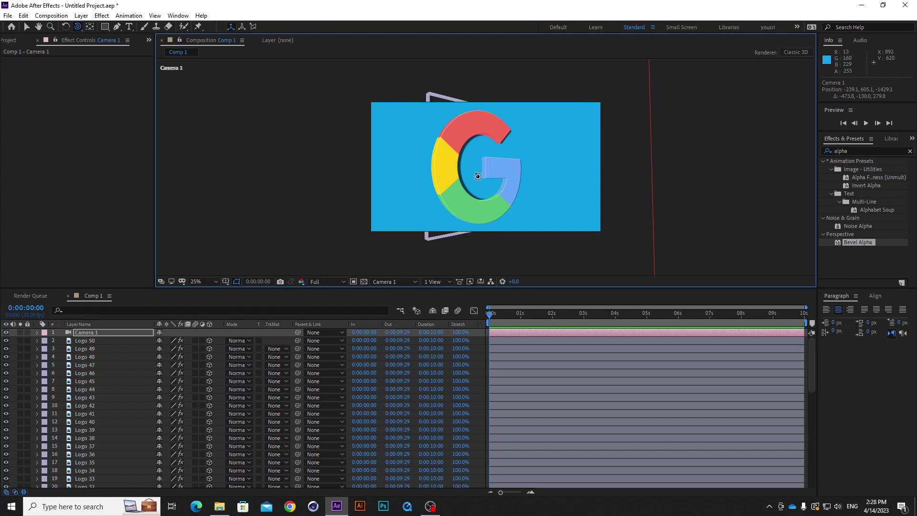
drag(480, 178, 456, 172)
Step: Find the Gradient Ramp effect and apply it to the BG solid at the bottom of the layer stack
drag(813, 375, 816, 497)
click(85, 477)
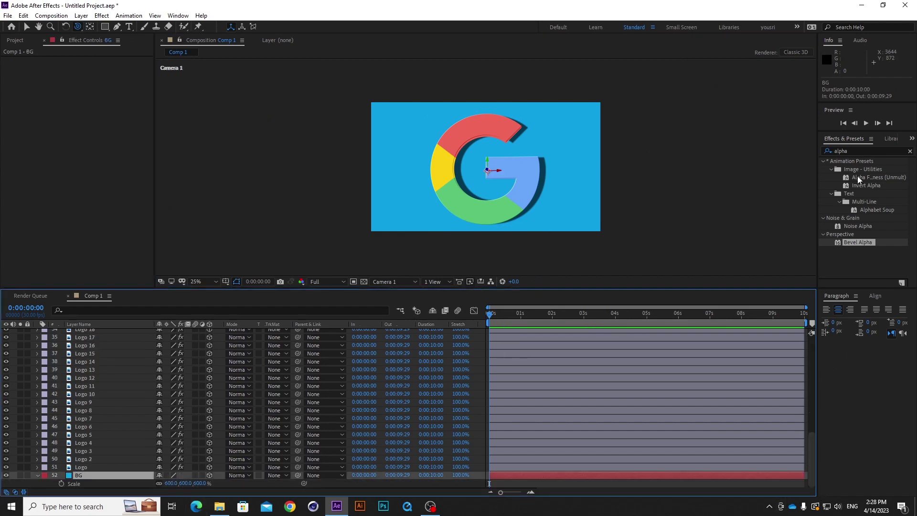
click(869, 151)
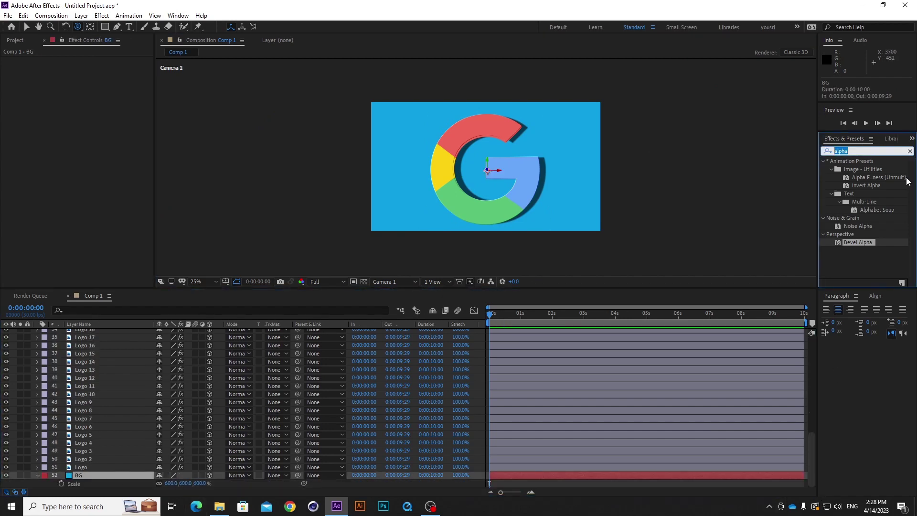
text(gradi)
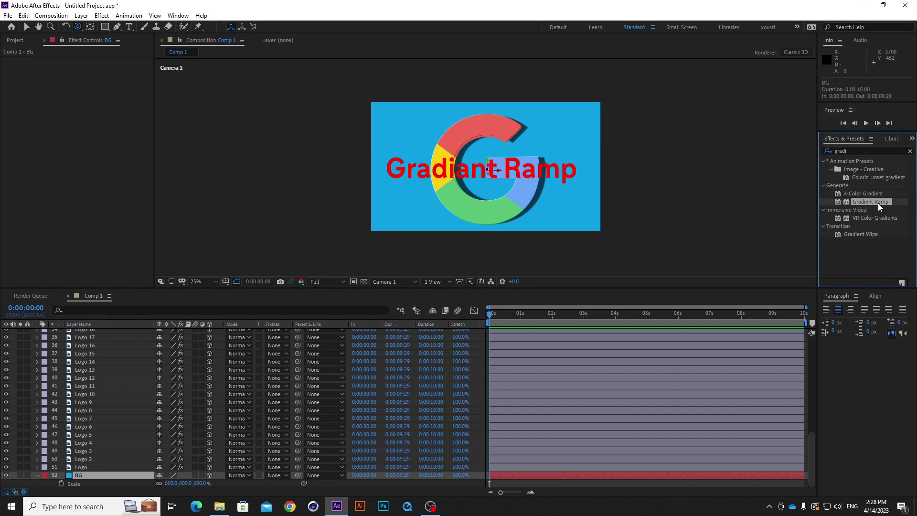
drag(878, 202, 113, 481)
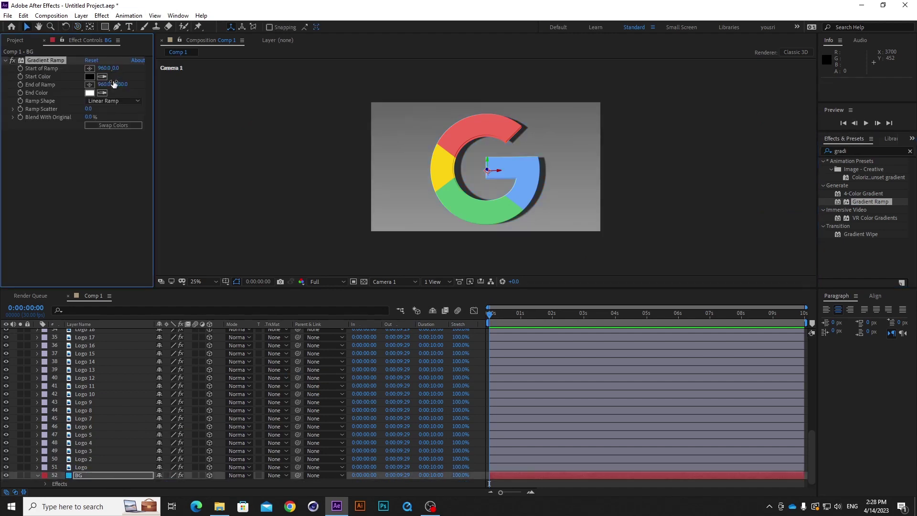
Step: Place the gradient's start beside the background at about 764, 527 and its end on the opposite side at about 1309, 551
click(90, 73)
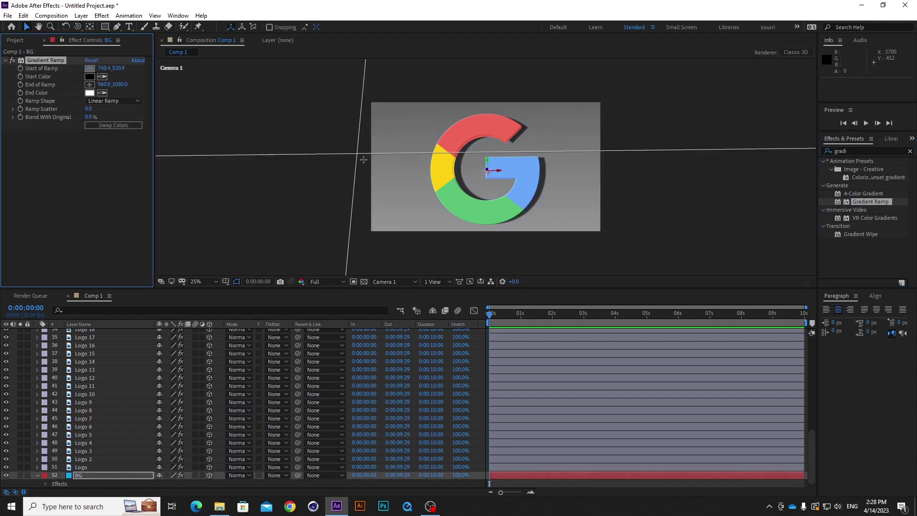
click(365, 164)
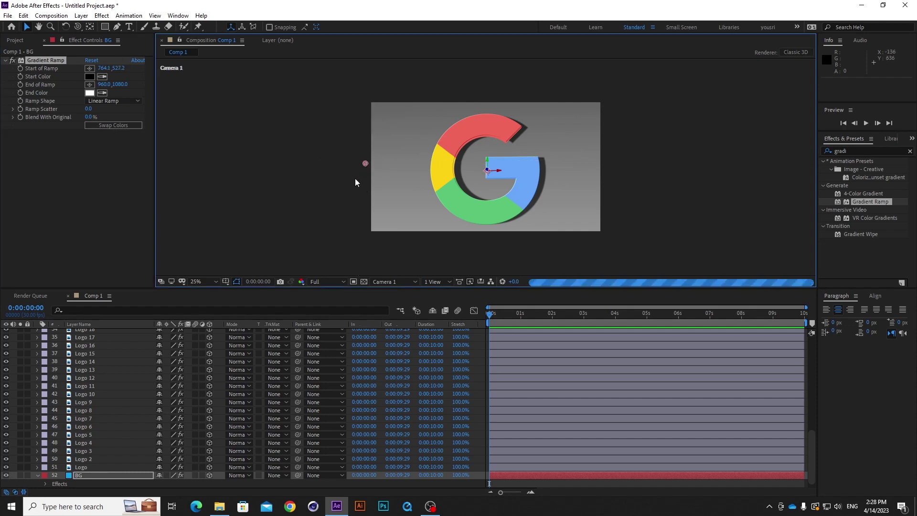
click(89, 84)
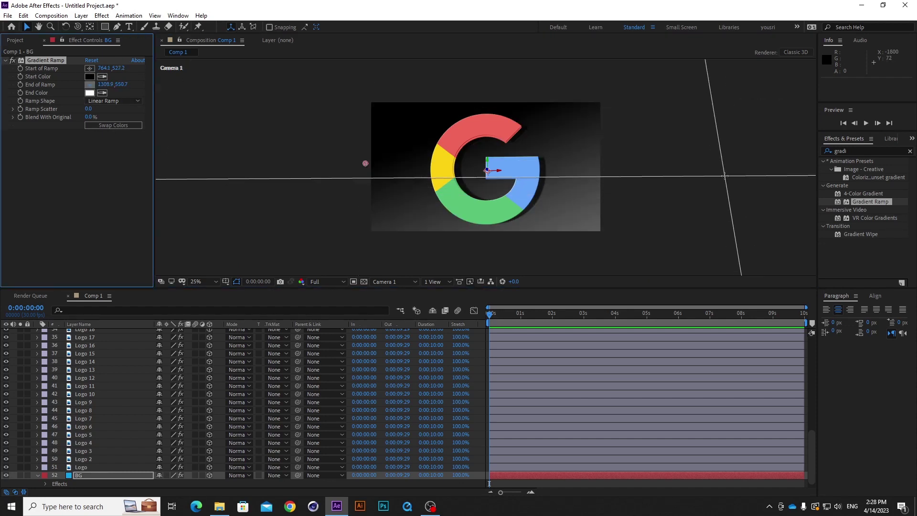
click(725, 176)
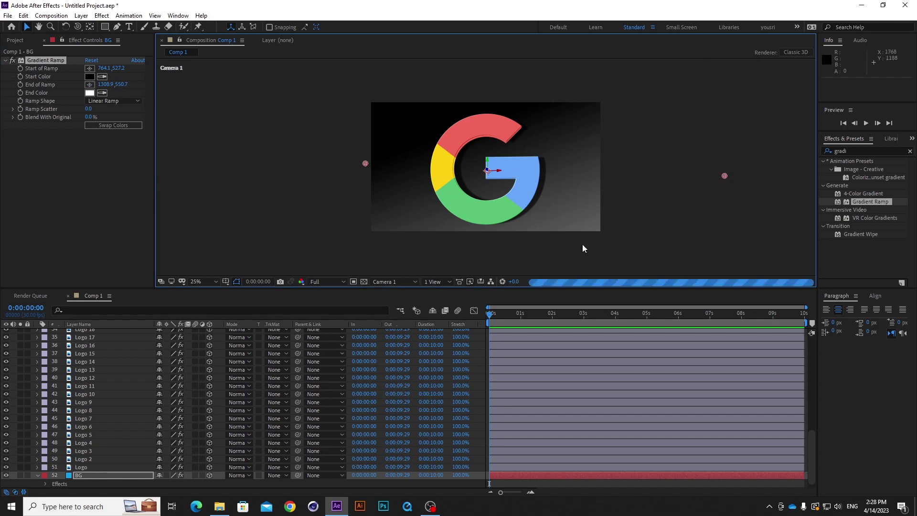
Step: Set the Gradient Ramp's start color on the BG solid to the deep blue 010899
click(89, 76)
click(209, 114)
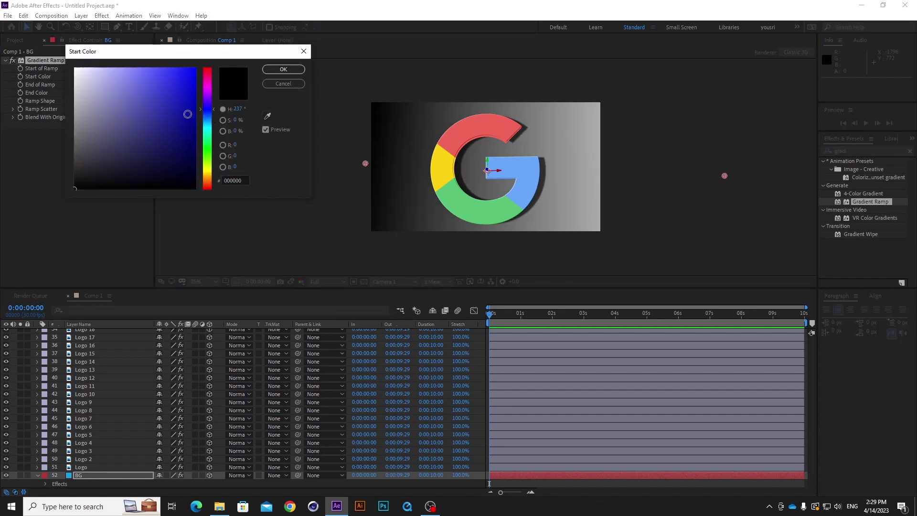
click(187, 98)
click(290, 70)
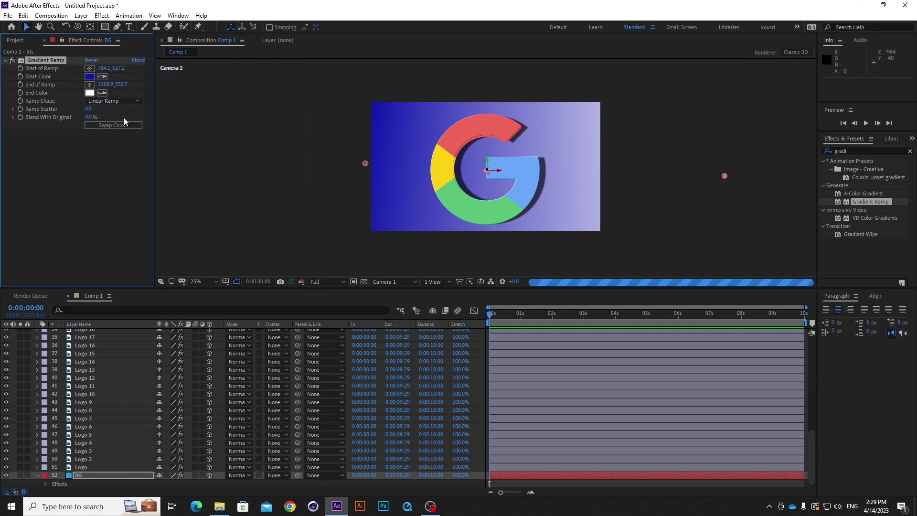
click(90, 77)
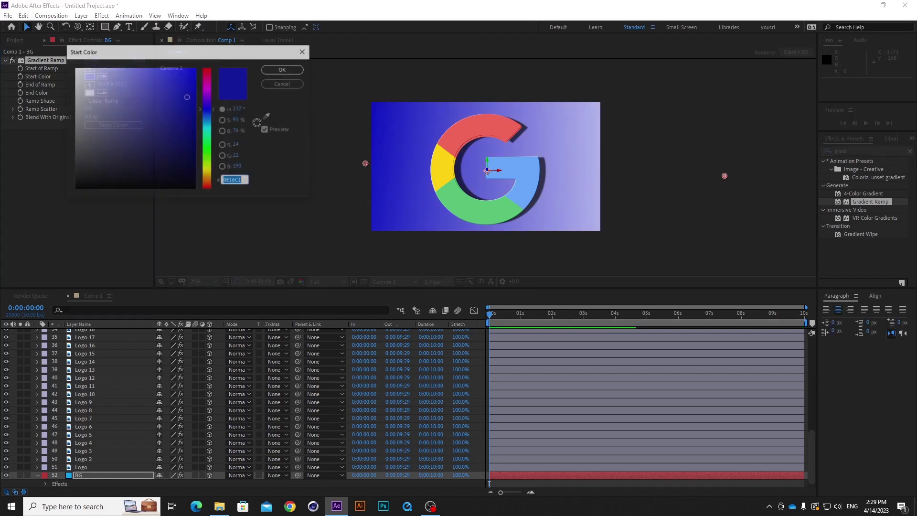
click(191, 123)
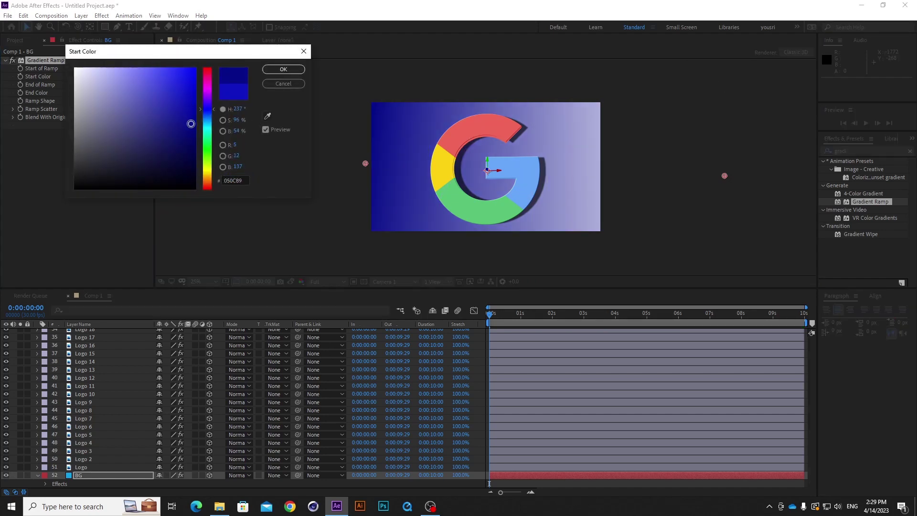
drag(190, 123, 195, 116)
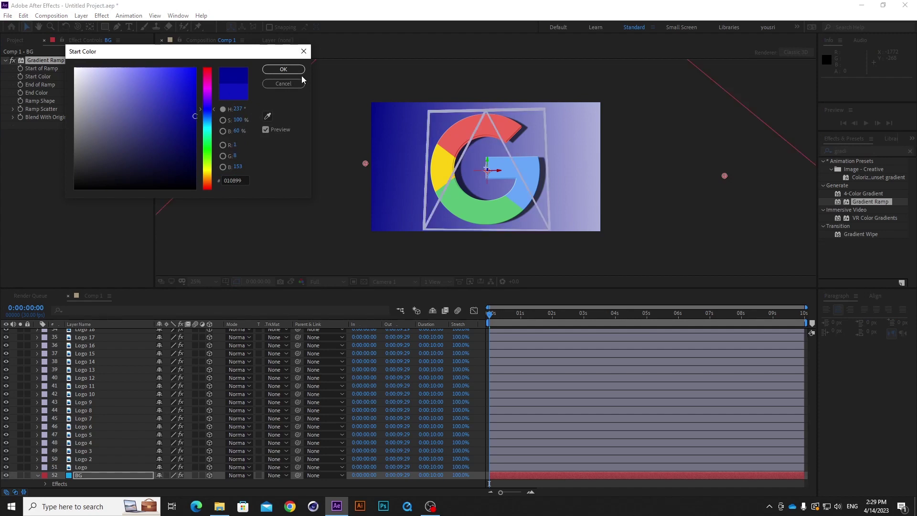
click(284, 69)
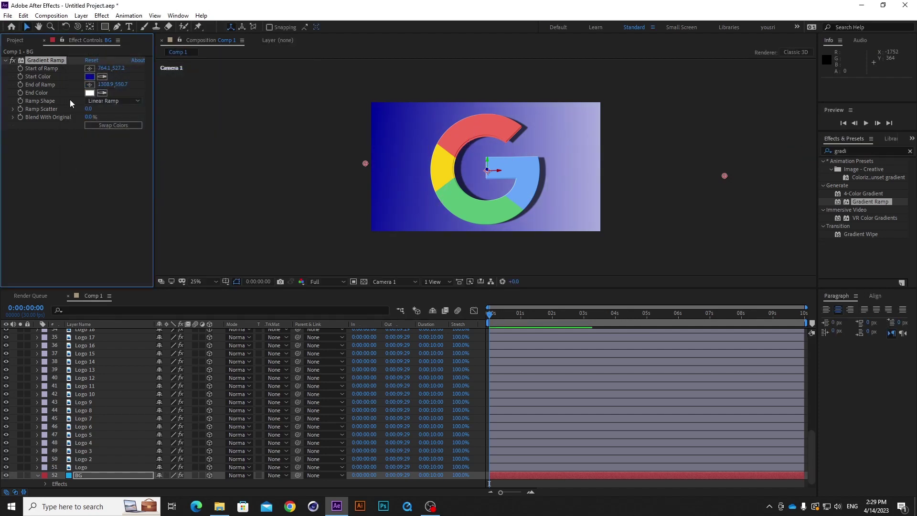
Step: Change the Gradient Ramp's end color on the BG solid from white to a muted, medium-bright blue
click(90, 93)
click(207, 114)
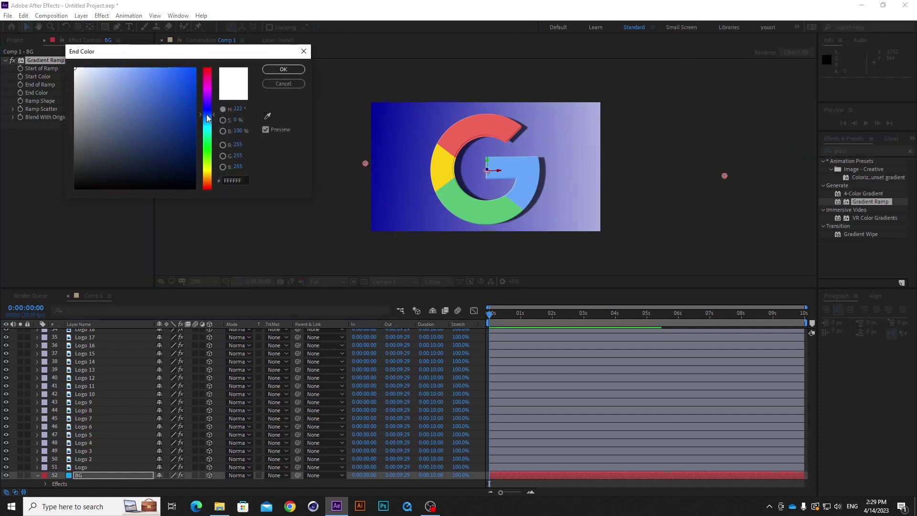
click(211, 110)
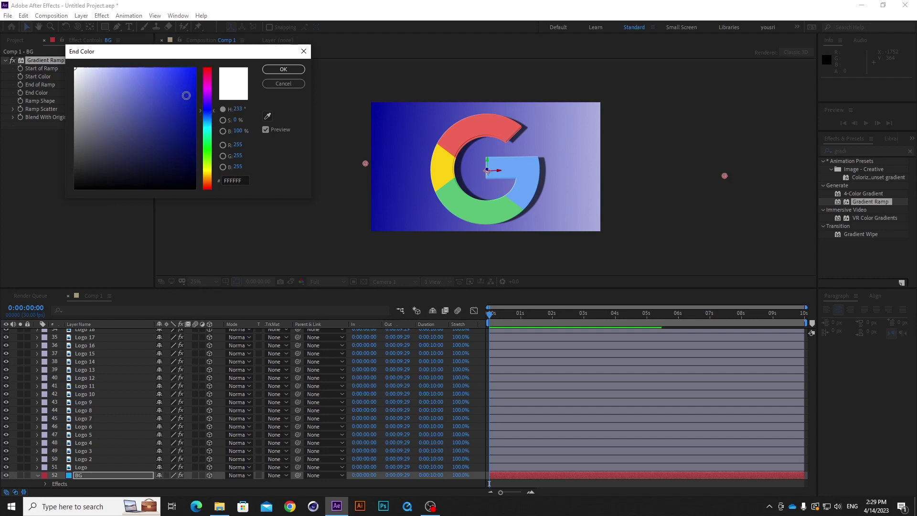
click(180, 113)
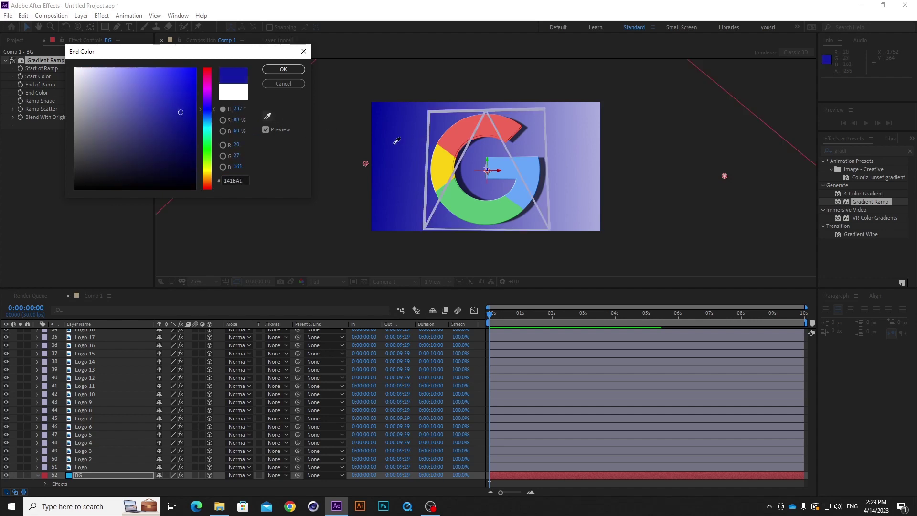
click(154, 108)
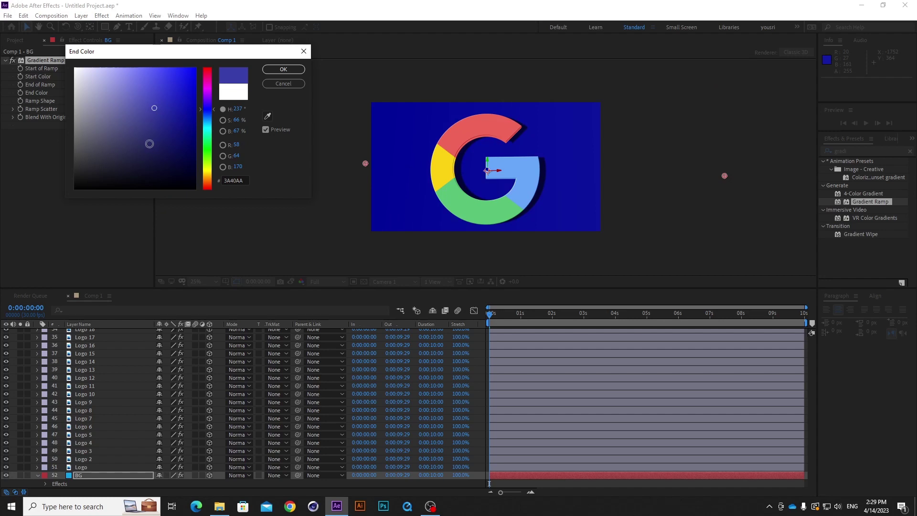
click(125, 111)
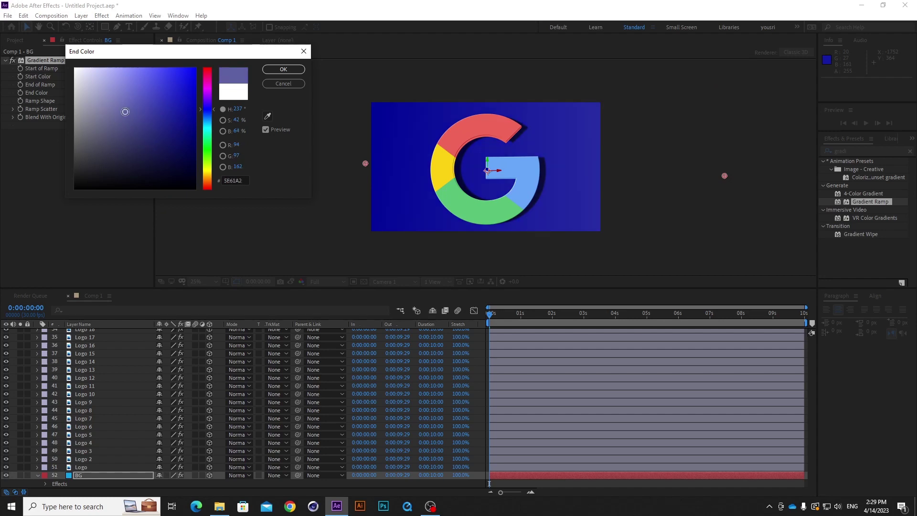
click(132, 112)
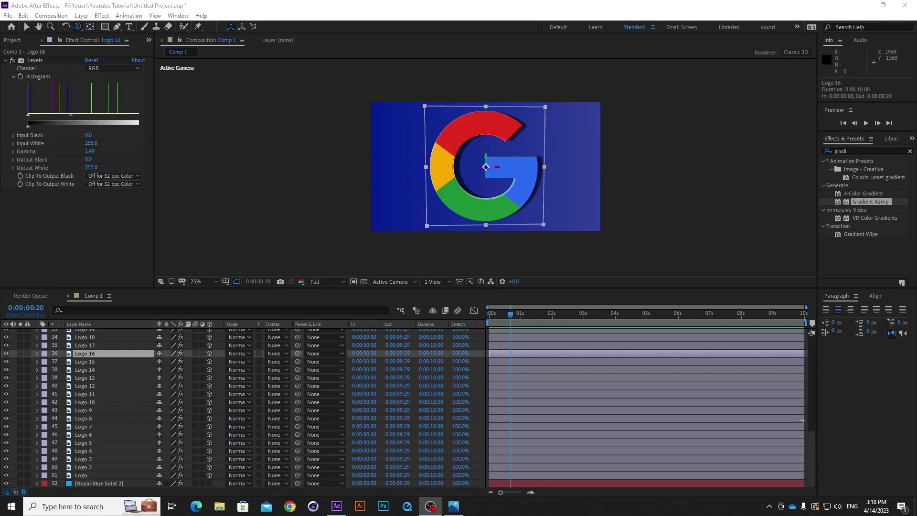
Step: Add a white spot light to the composition with its intensity set to 142%
drag(810, 457, 813, 360)
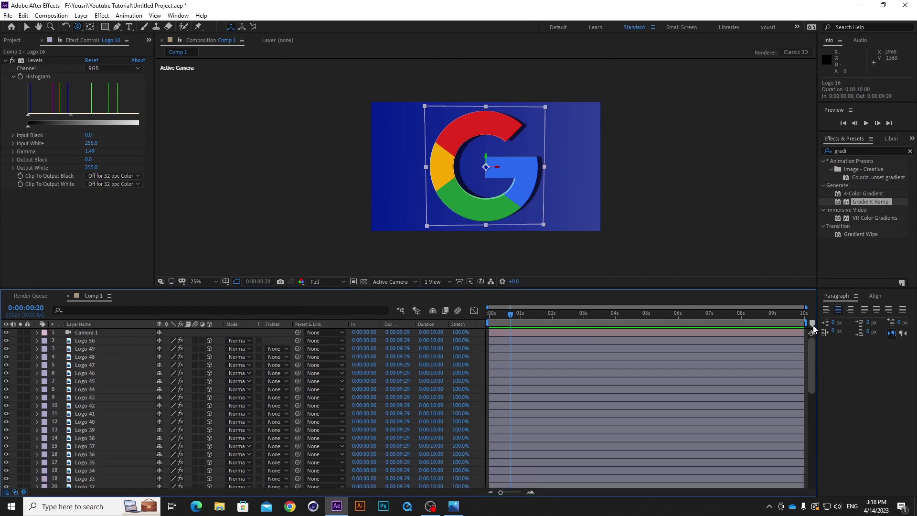
click(81, 15)
mouse_move(143, 26)
click(266, 46)
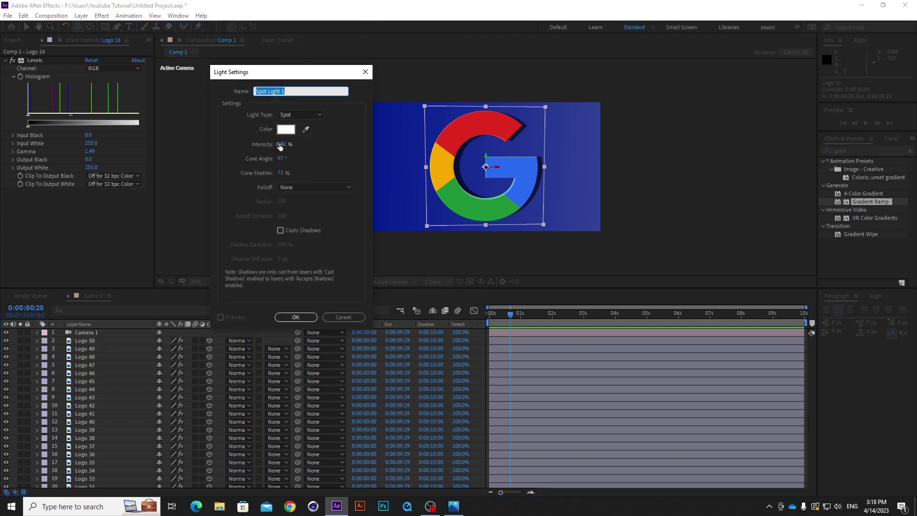
drag(280, 146, 282, 150)
click(299, 318)
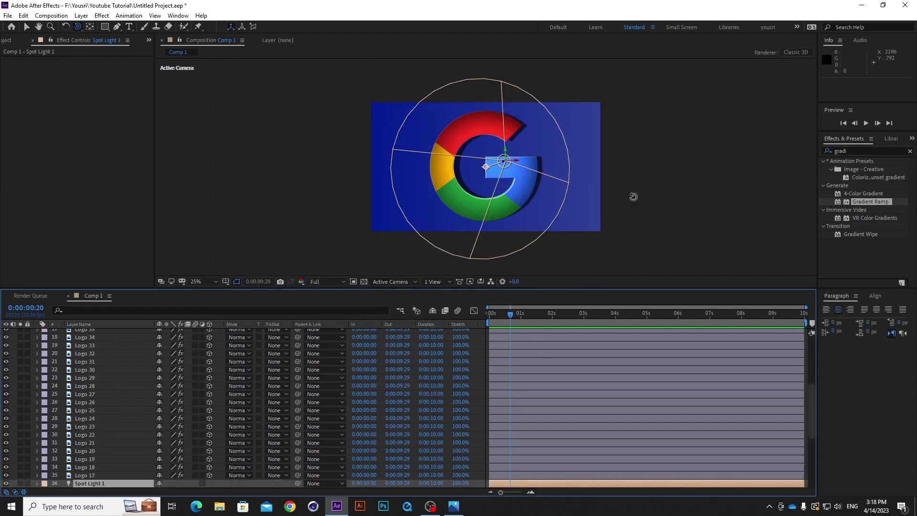
Step: Show the composition in two horizontal views and move Spot Light 1 to the top of the layer stack
click(437, 282)
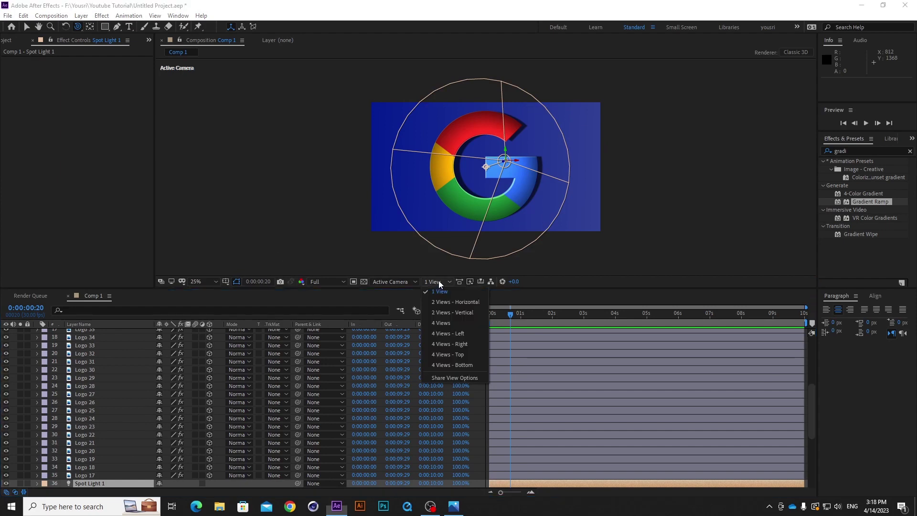
click(457, 302)
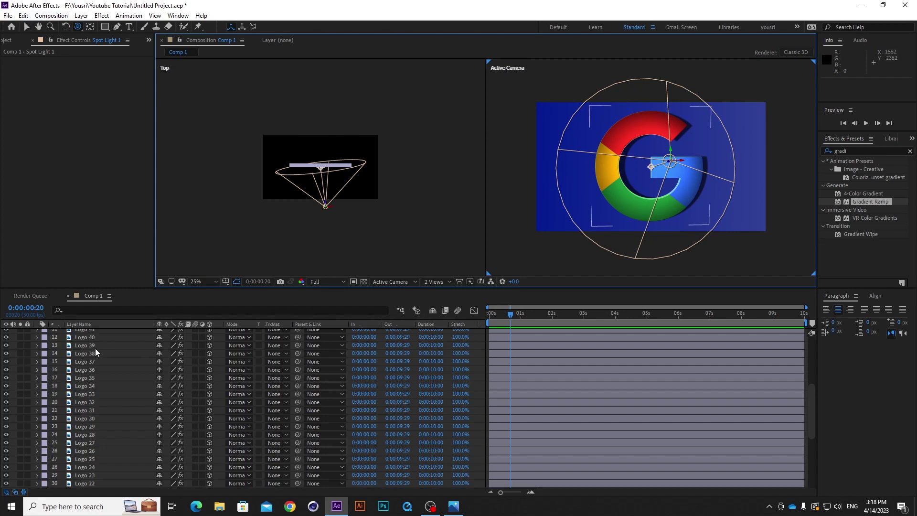
scroll(95, 348, down, 2)
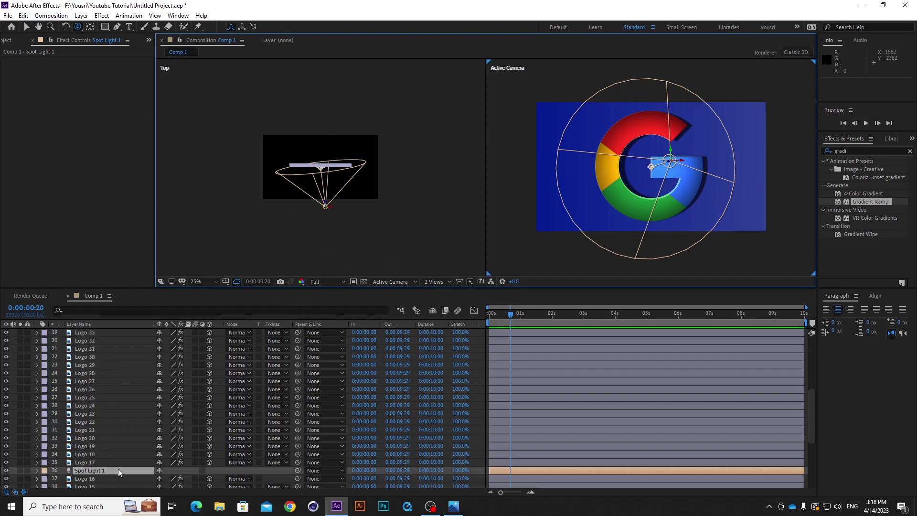
drag(118, 470, 137, 328)
drag(138, 330, 137, 330)
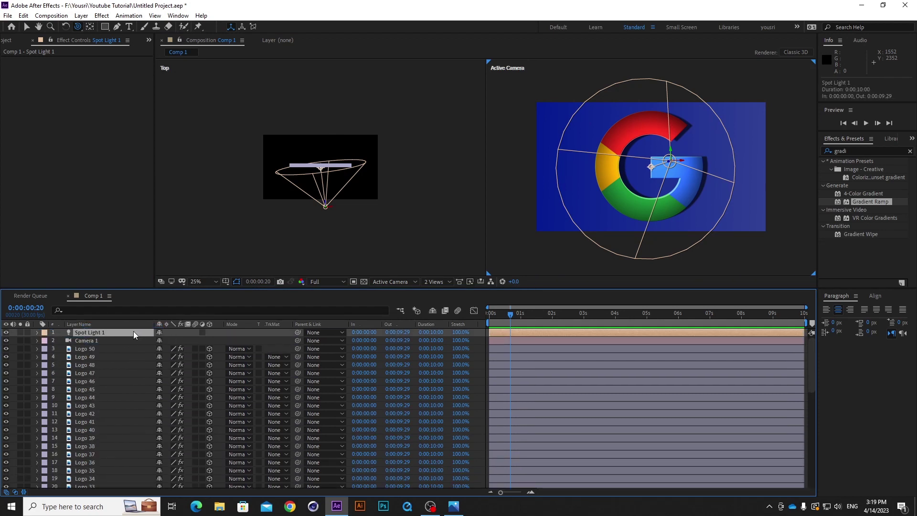
Step: In the Top view, move Spot Light 1 farther in front of the logo, to about 1072, 428, -930
click(26, 28)
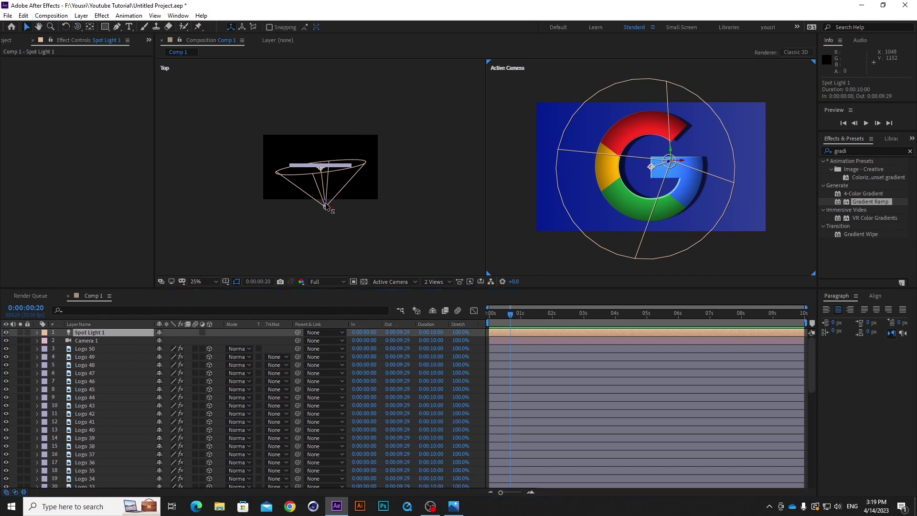
drag(328, 206, 333, 220)
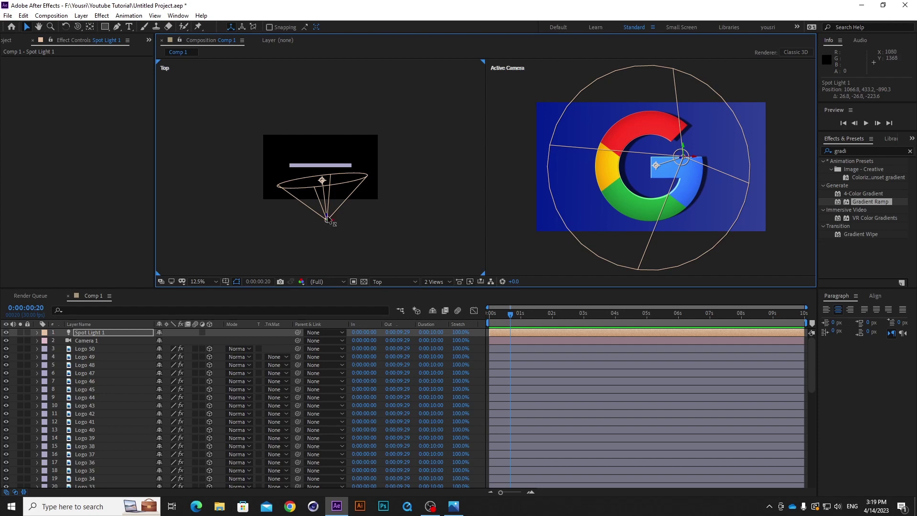
drag(328, 220, 327, 222)
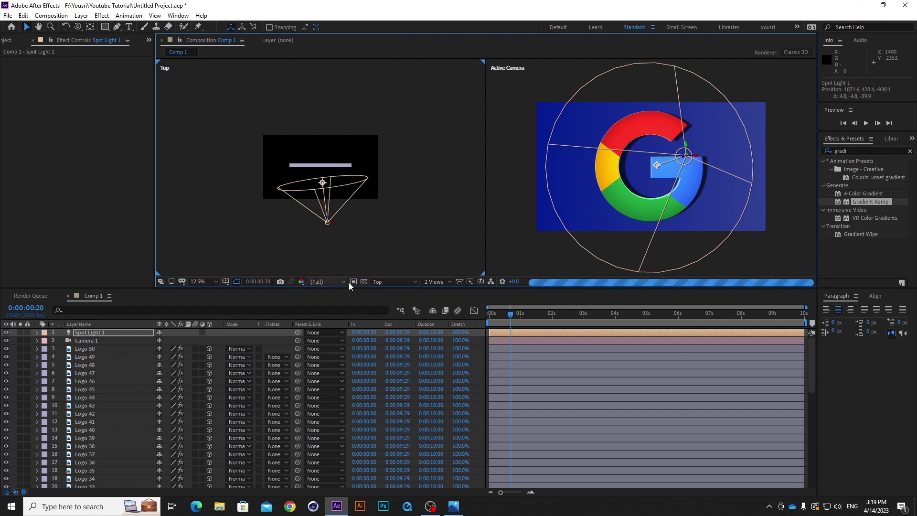
Step: Narrow the cone angle of Spot Light 1 to 82° in its light settings
click(130, 332)
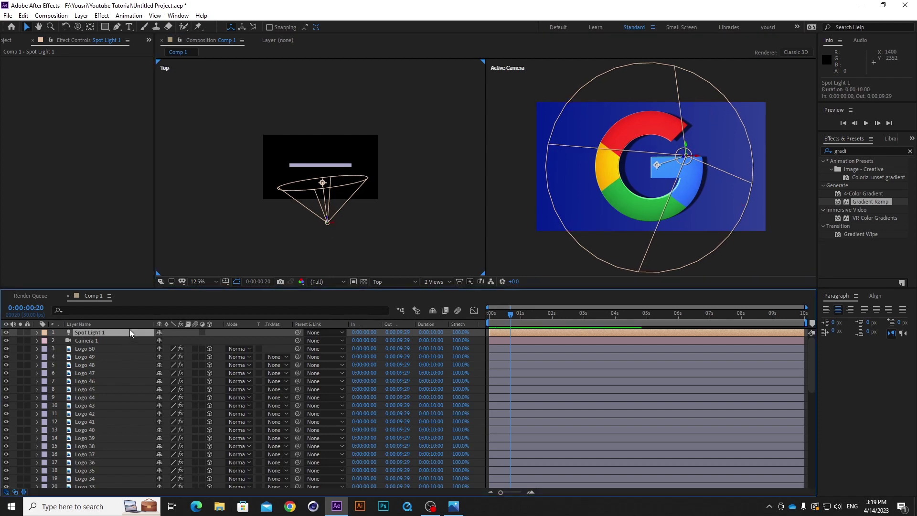
double_click(130, 330)
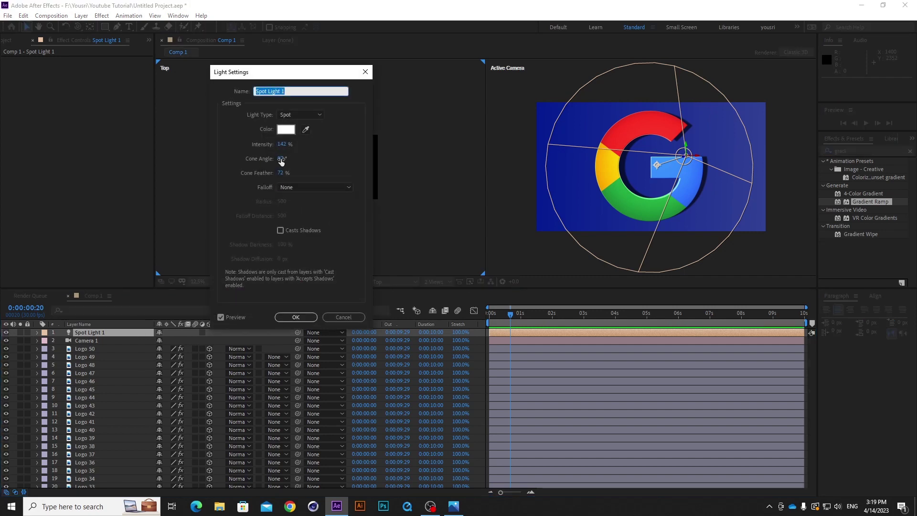
drag(281, 162, 277, 160)
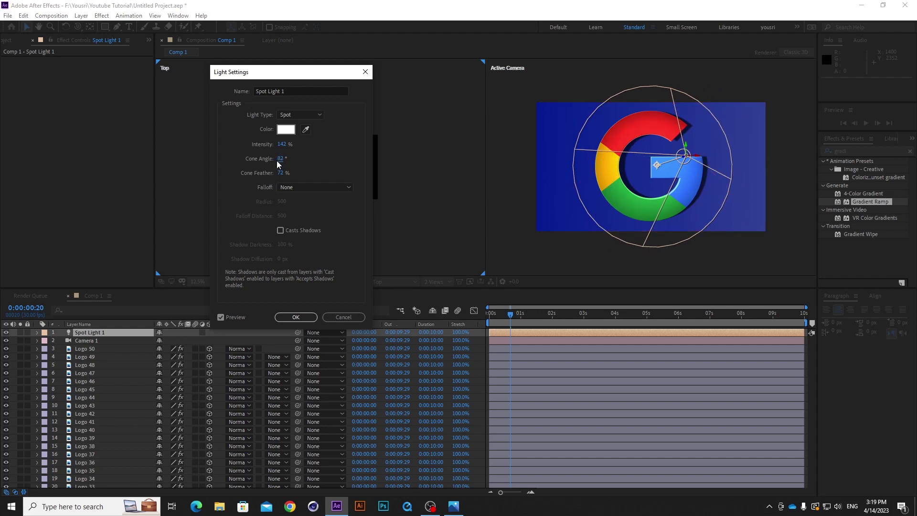
click(296, 317)
Step: Add an adjustment layer at the top of the layer stack and apply the Curves color correction to it
drag(812, 381, 814, 499)
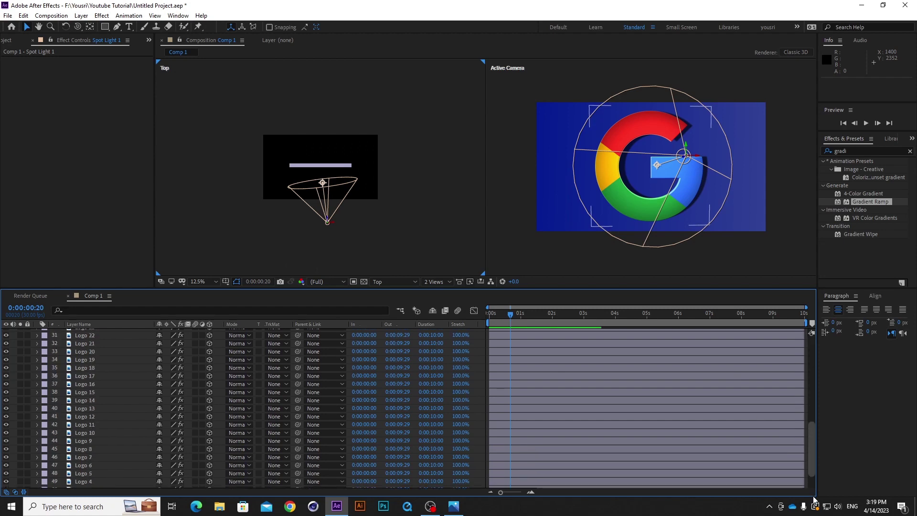
drag(813, 460, 809, 359)
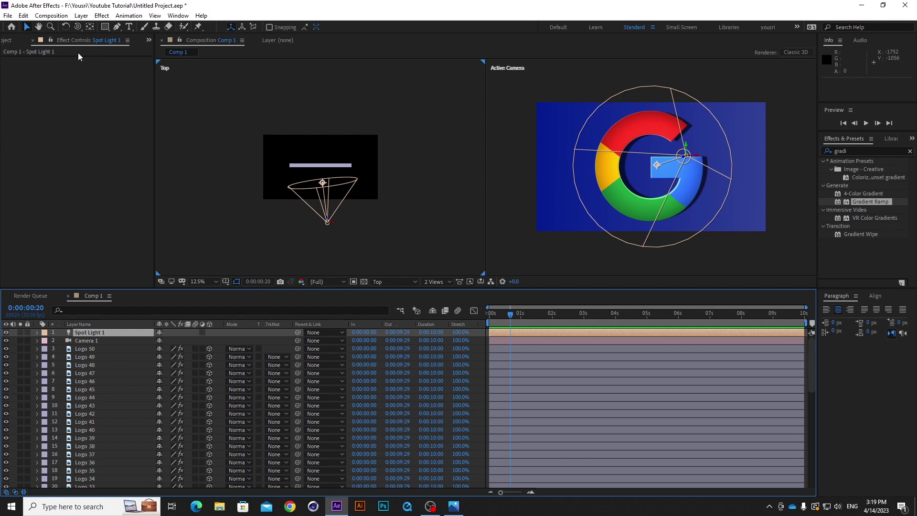
click(80, 16)
mouse_move(102, 28)
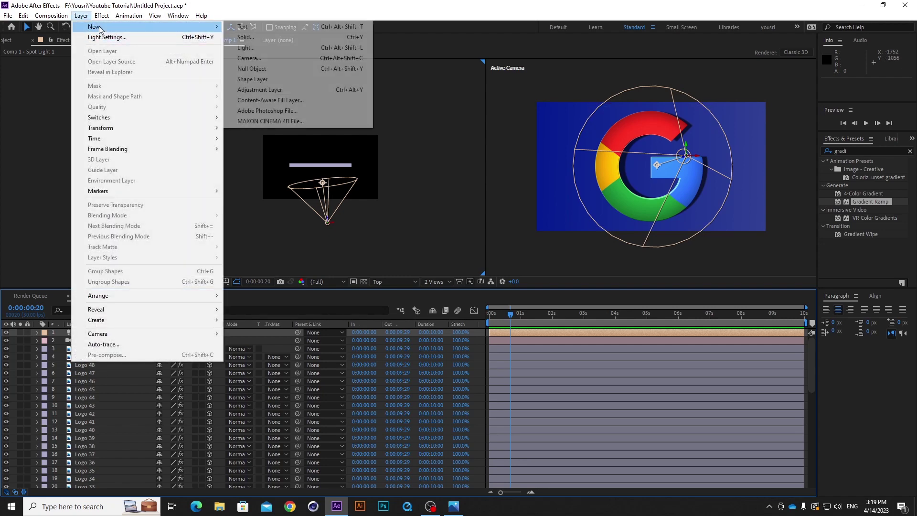
click(265, 89)
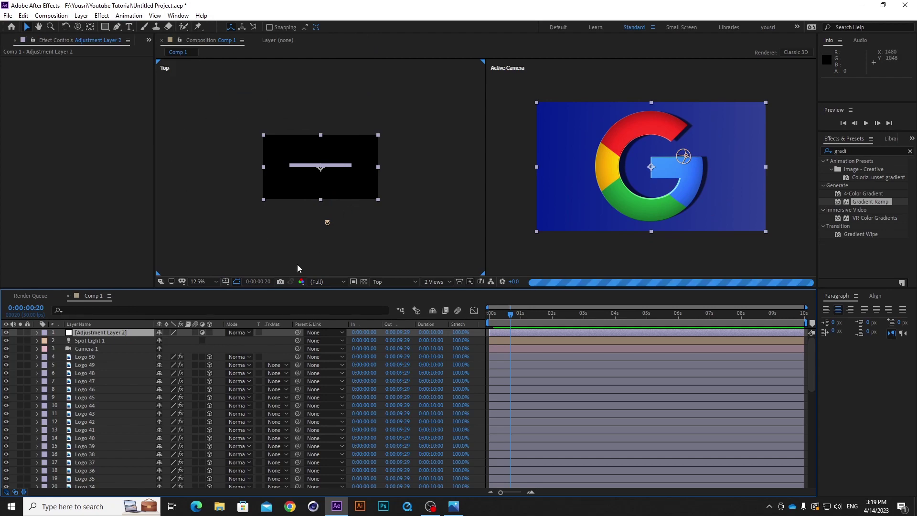
click(101, 18)
mouse_move(152, 124)
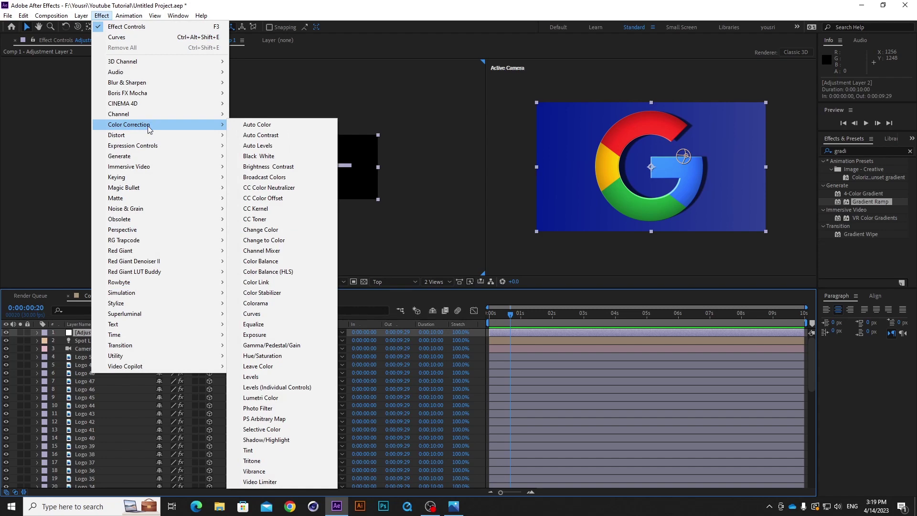
click(252, 314)
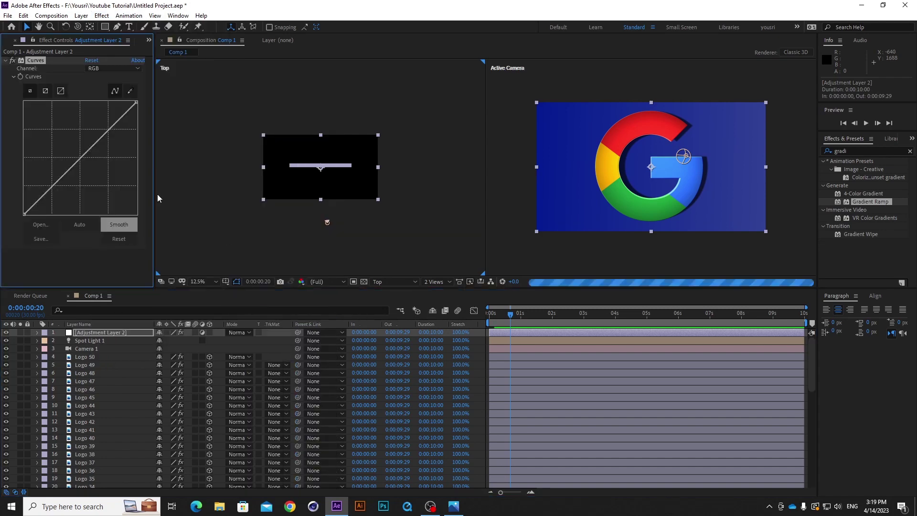
Step: Shape the RGB curve into a gentle S by lowering the shadows and raising the highlights
drag(51, 187, 53, 193)
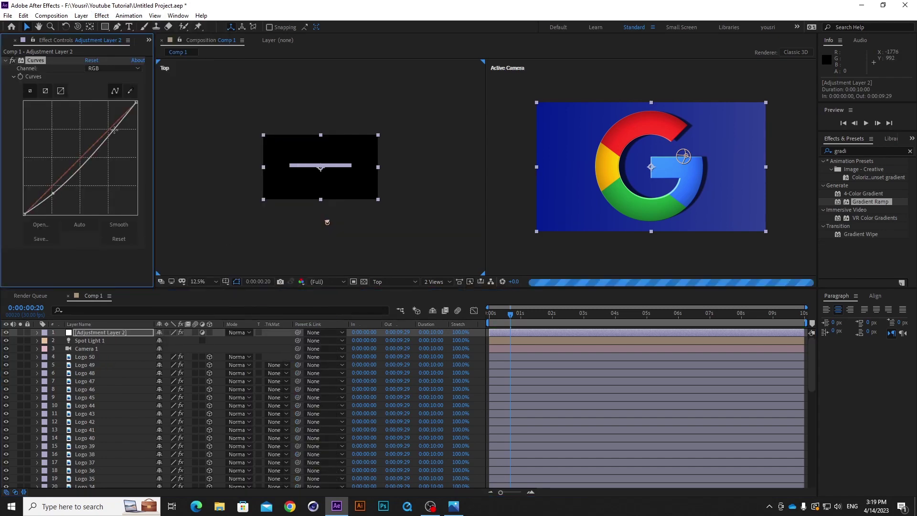
drag(114, 130, 104, 124)
drag(53, 193, 55, 195)
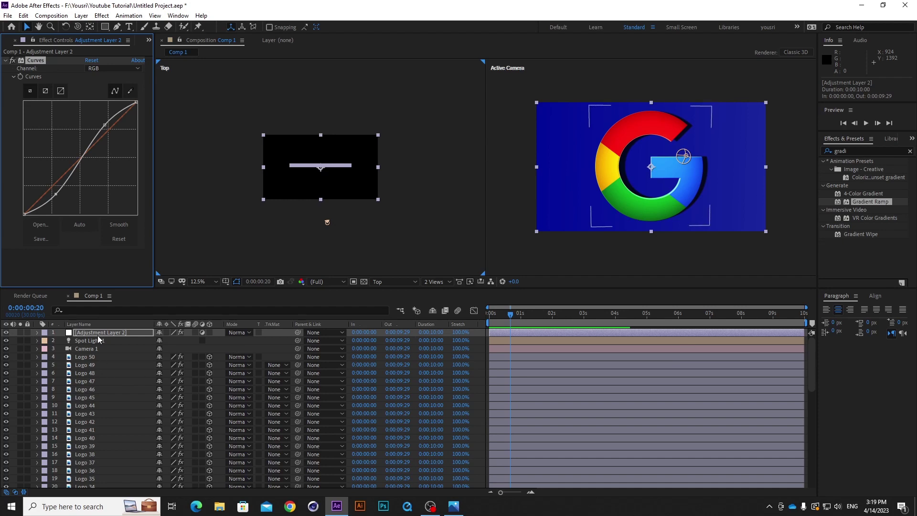
Step: Go to 0:00:01:13 and orbit Camera 1 to an angled side view of the logo, at about -429, 513, -1278
click(108, 348)
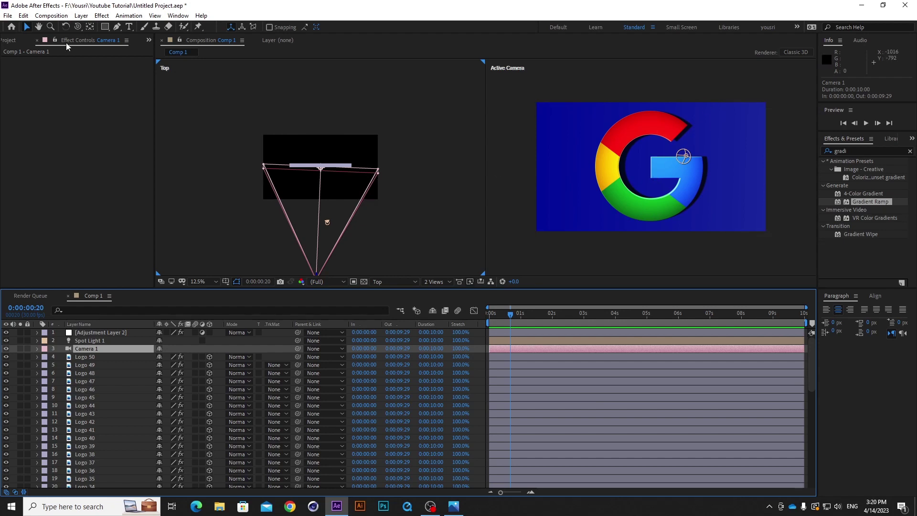
click(534, 315)
drag(75, 30, 104, 34)
drag(660, 183, 640, 213)
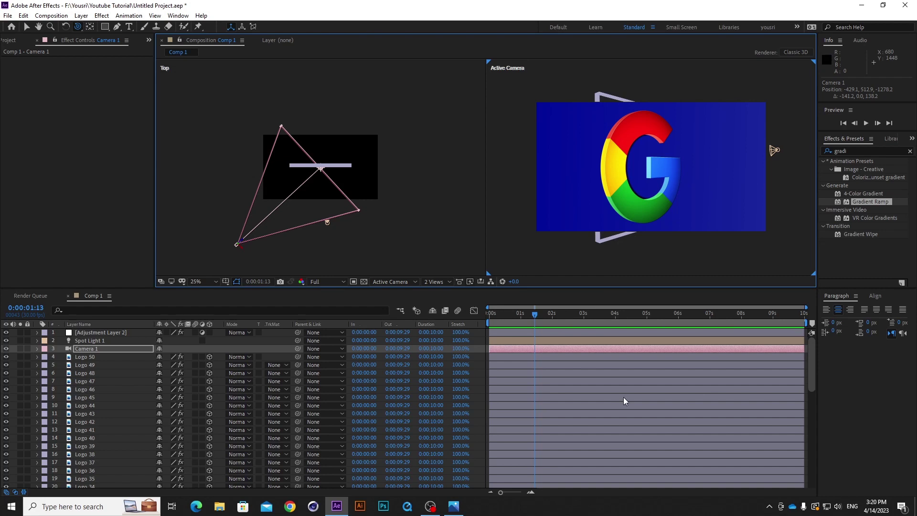
Step: Start a Position keyframe for Camera 1 at 0:00:01:13
click(110, 350)
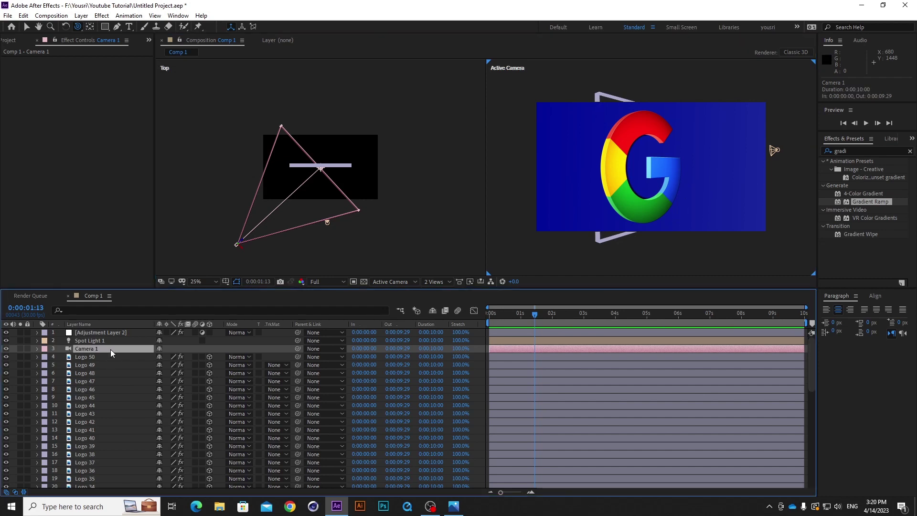
key(p)
click(61, 356)
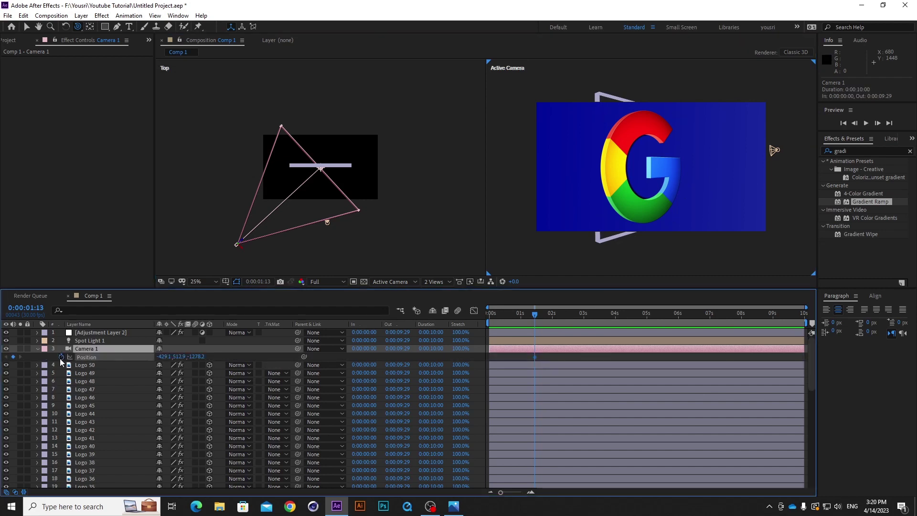
Step: Set the Drop Shadow direction of the bottommost Logo layer to -90°
drag(812, 382, 811, 487)
click(122, 475)
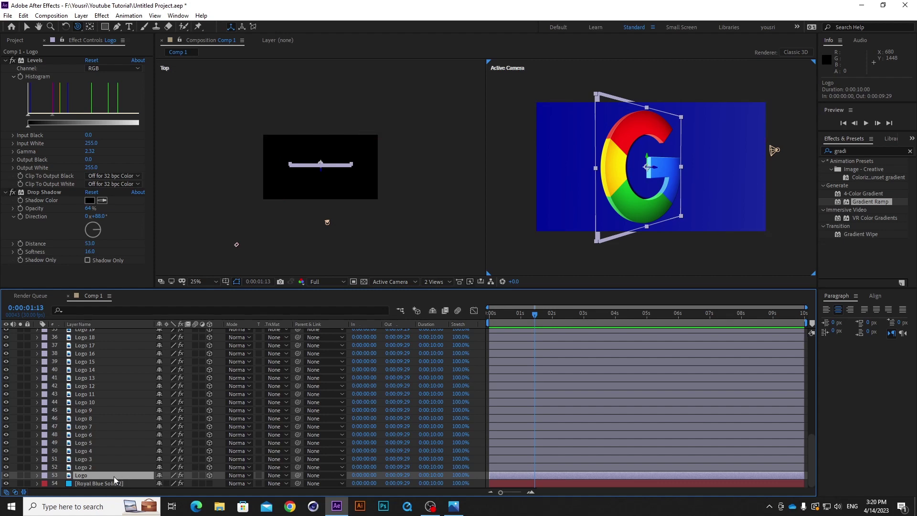
click(97, 216)
text(-90)
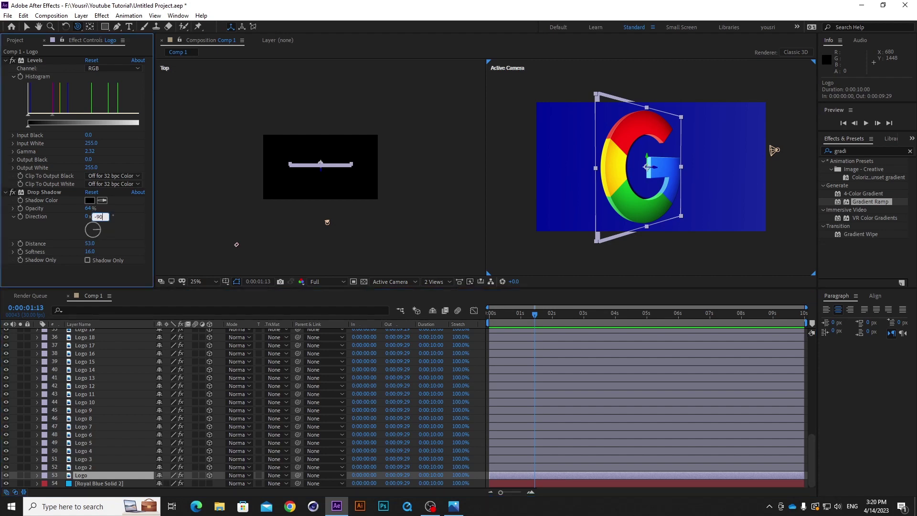
key(Return)
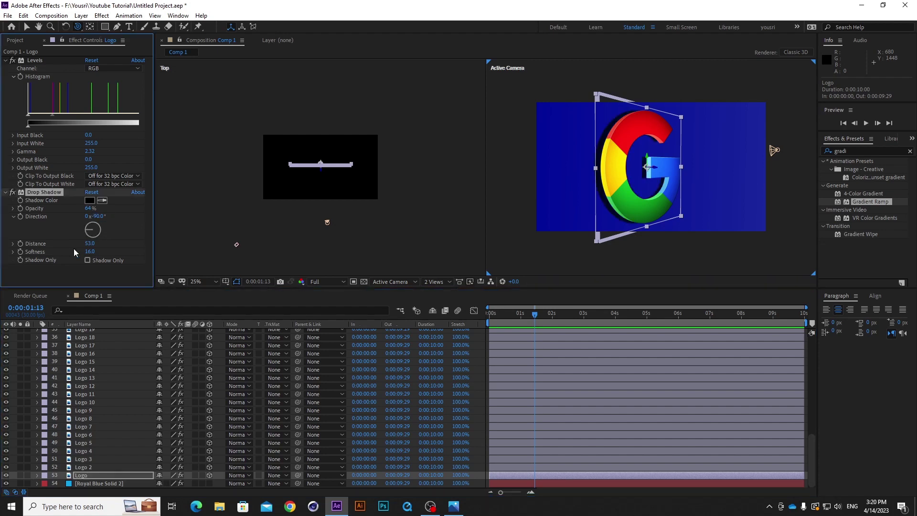
Step: Keyframe the shadow's direction and distance at 0:00:01:13, setting the distance to 80 and the softness to 29
click(90, 244)
text(80)
key(Return)
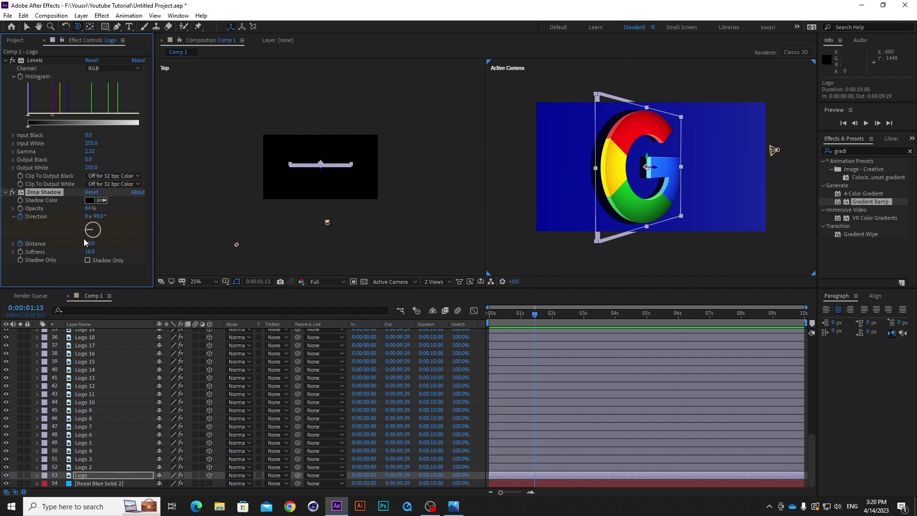
click(90, 251)
text(29)
key(Return)
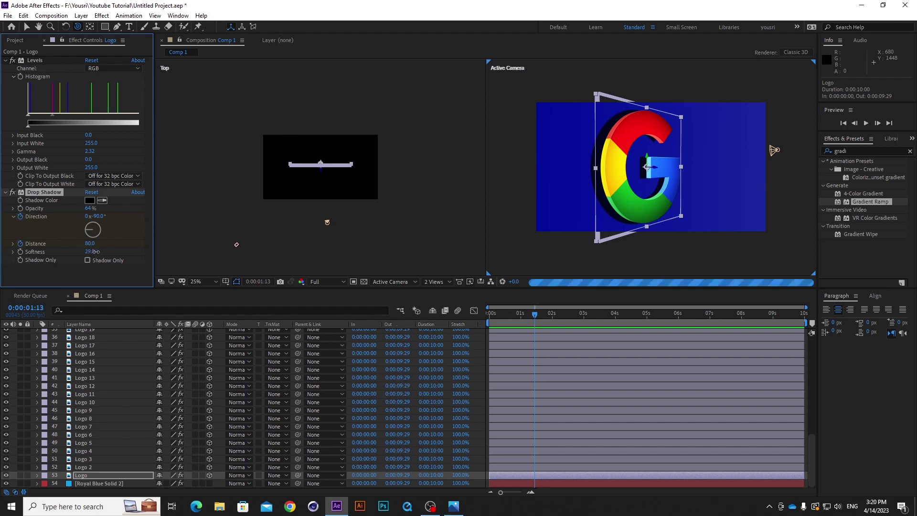
Step: Set the shadow's opacity to 52% and distance to 104, and reveal the Logo layer's keyframed properties
mouse_move(90, 208)
mouse_down()
mouse_move(77, 209)
mouse_move(88, 208)
mouse_up()
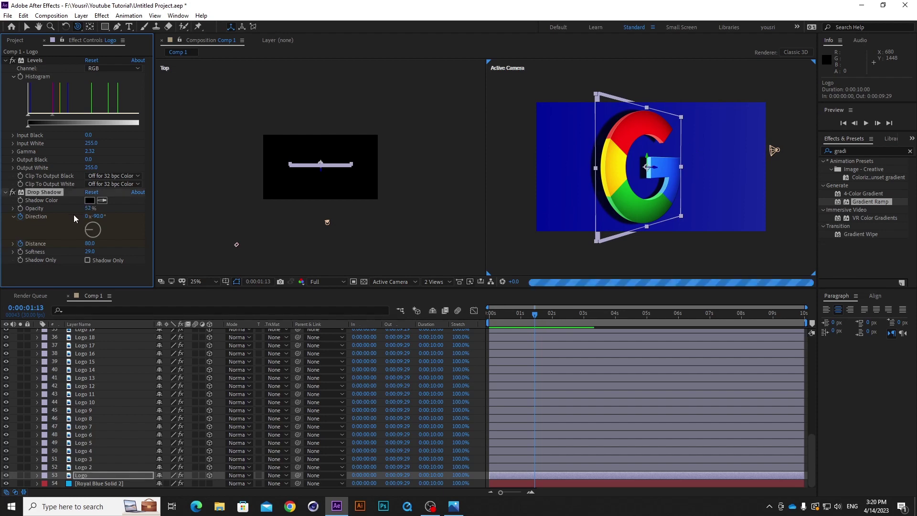
click(88, 209)
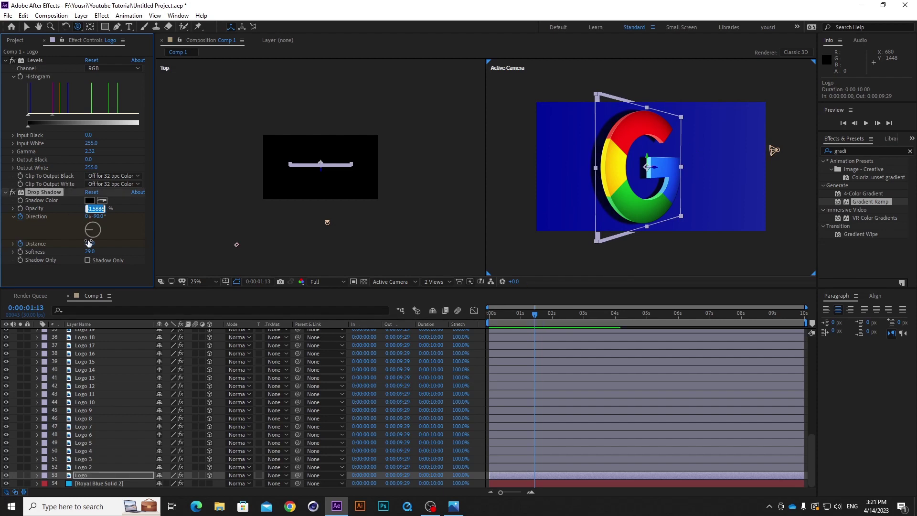
drag(92, 245, 99, 244)
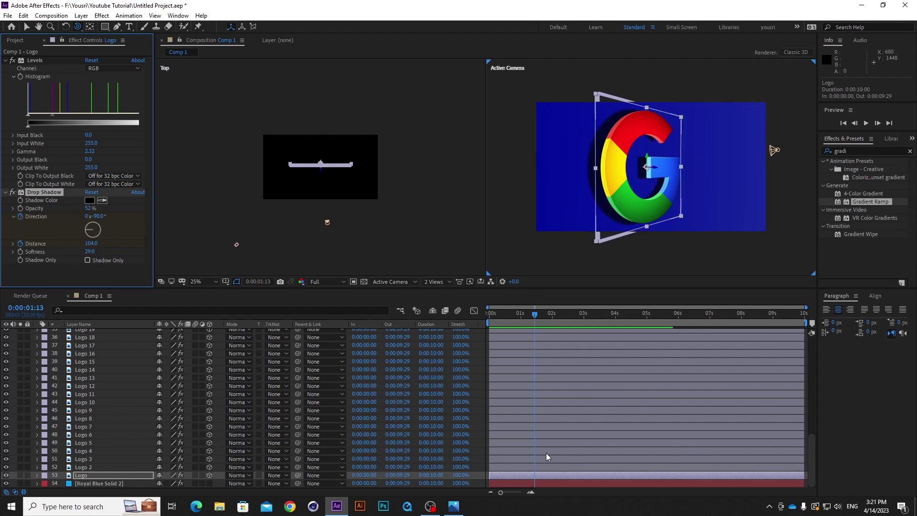
click(812, 466)
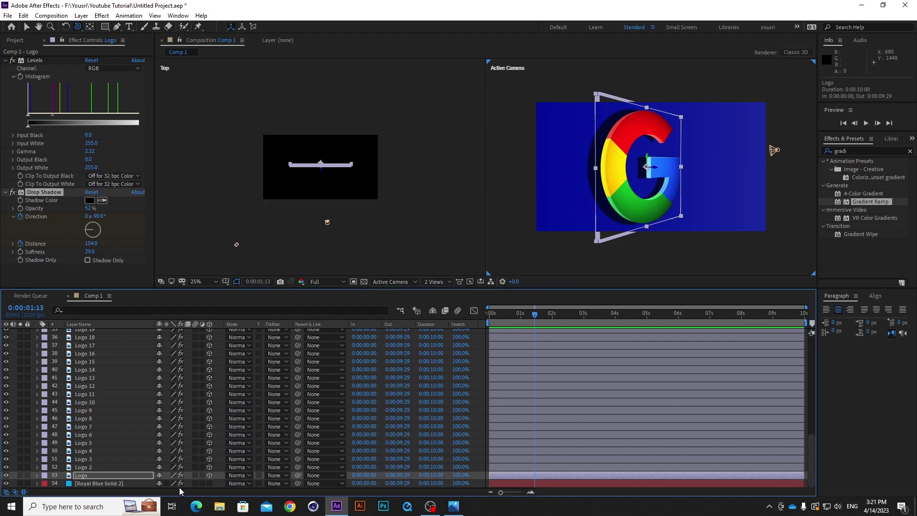
click(101, 475)
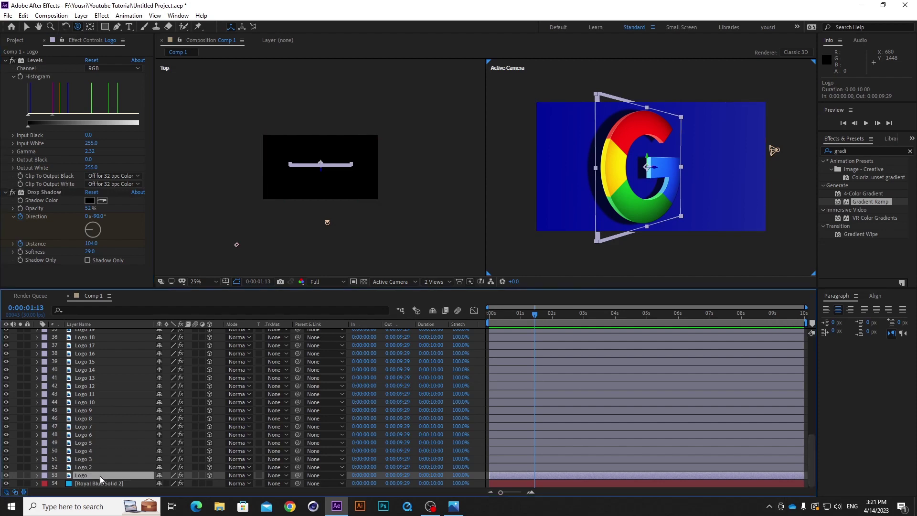
key(u)
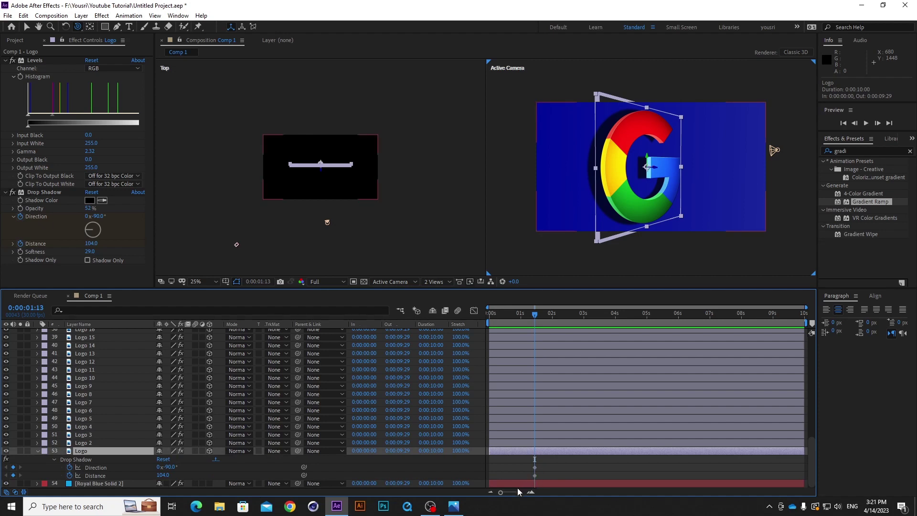
Step: At 0:00:07:26, orbit Camera 1 to the opposite side of the logo, at about 2005, 612, -1571
click(737, 313)
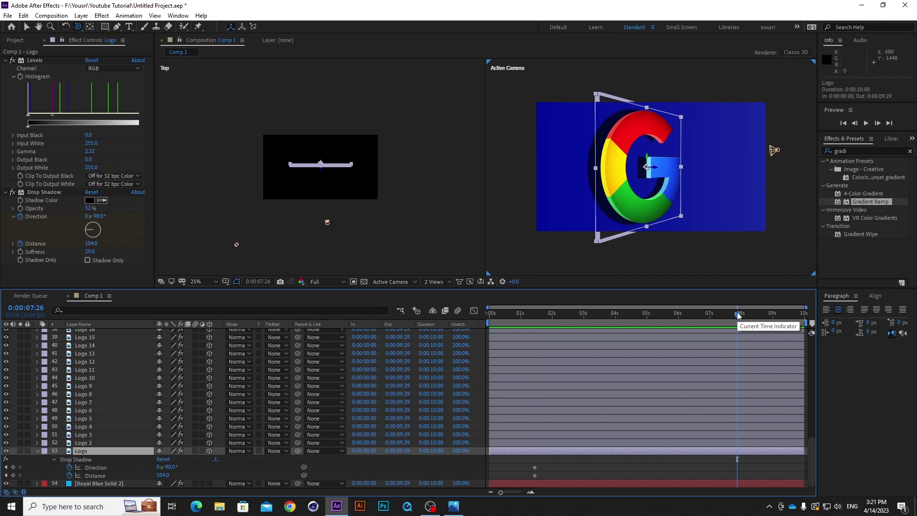
click(646, 170)
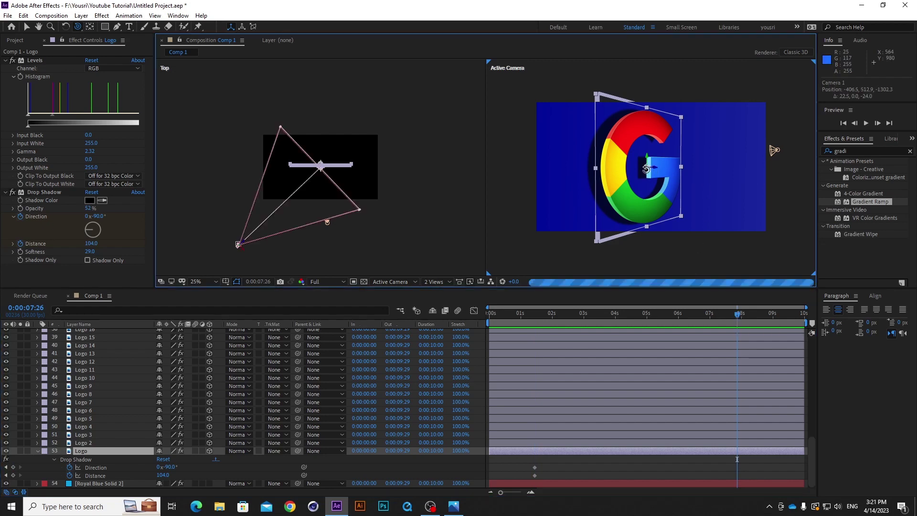
drag(774, 150, 594, 136)
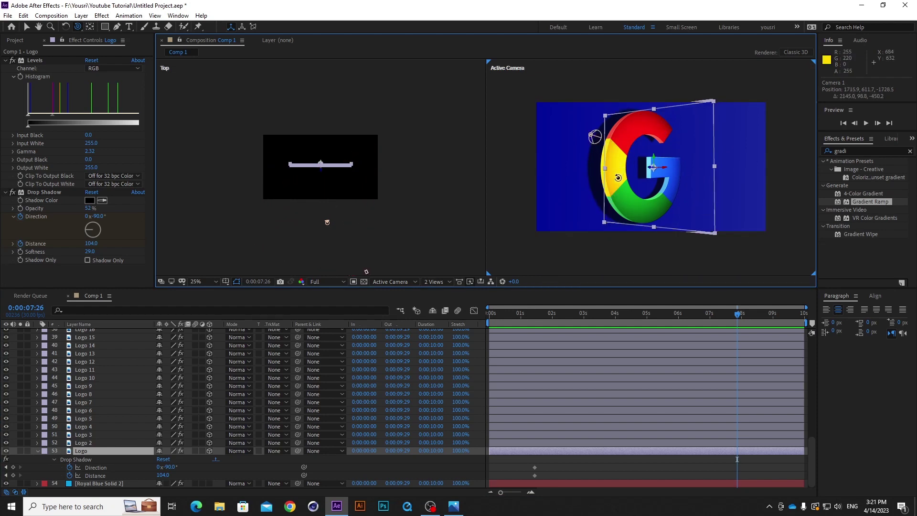
drag(618, 178, 591, 177)
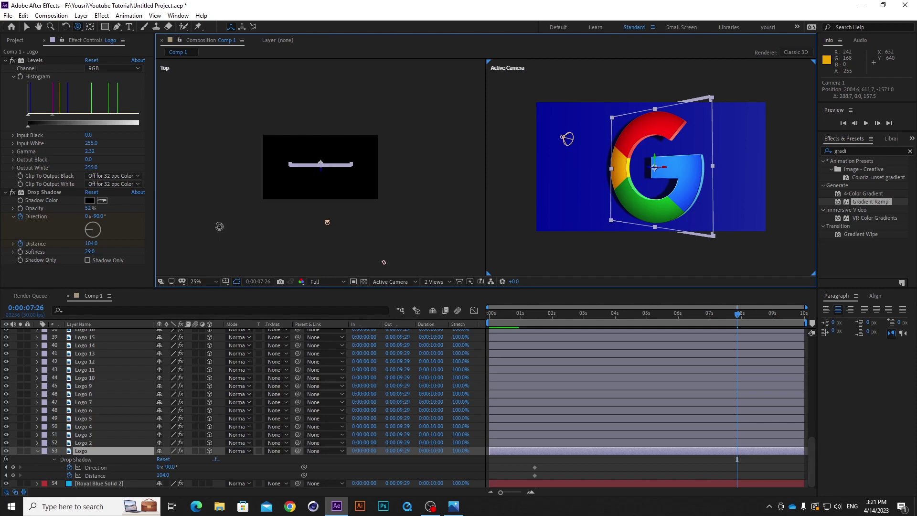
Step: Keyframe the Drop Shadow direction at 0:00:07:26, trying 90° and settling on 111°
drag(101, 217, 101, 219)
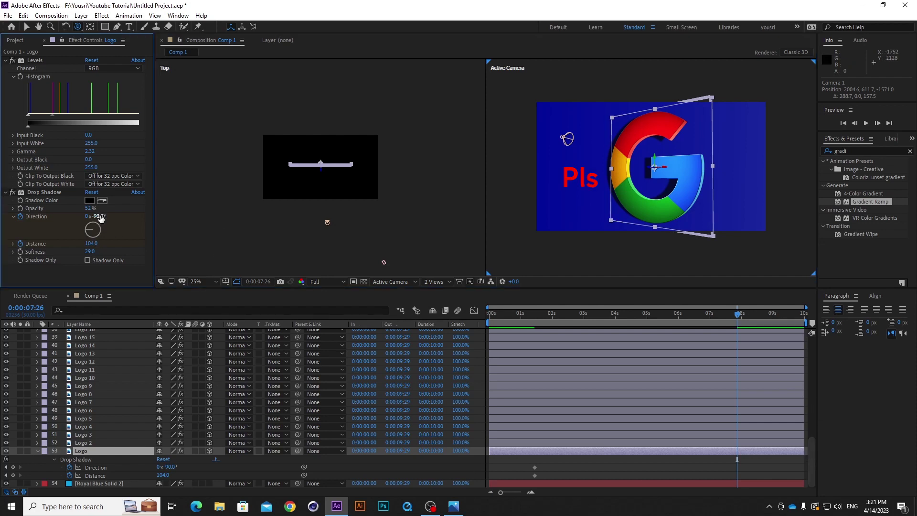
click(100, 217)
text(9)
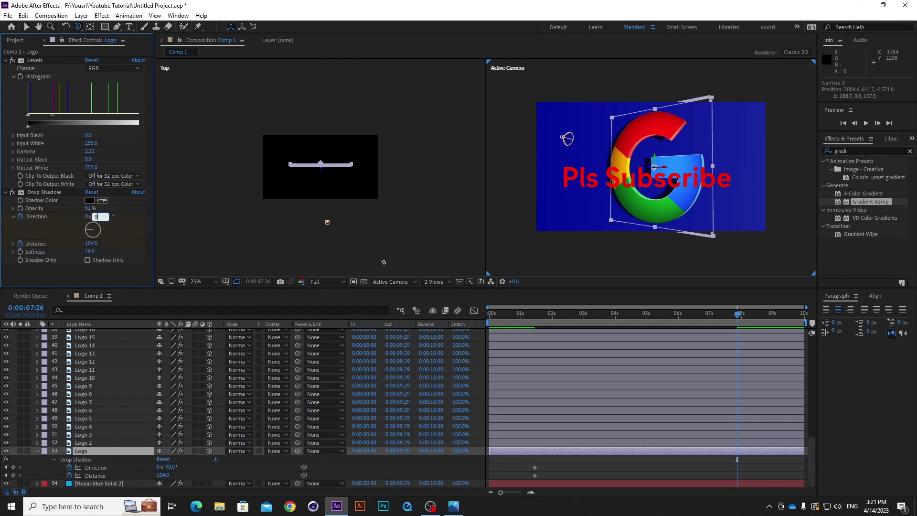
text(0)
key(Return)
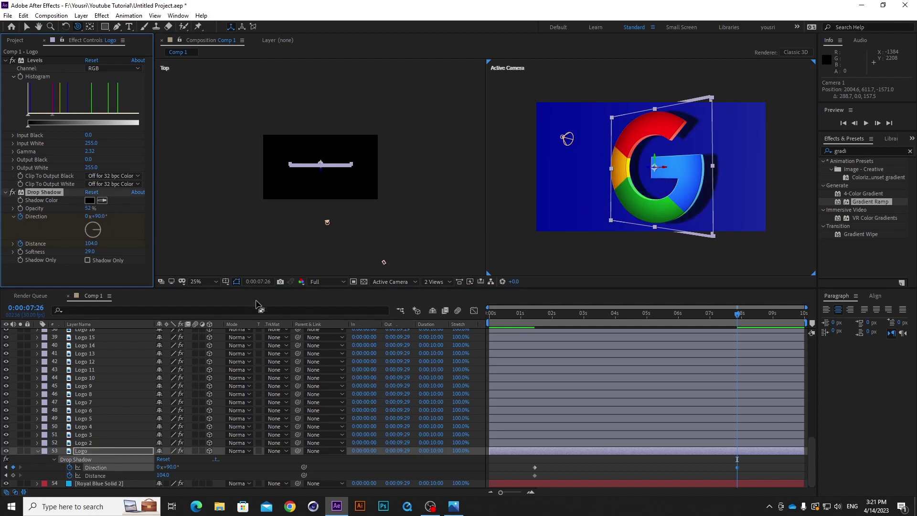
click(100, 234)
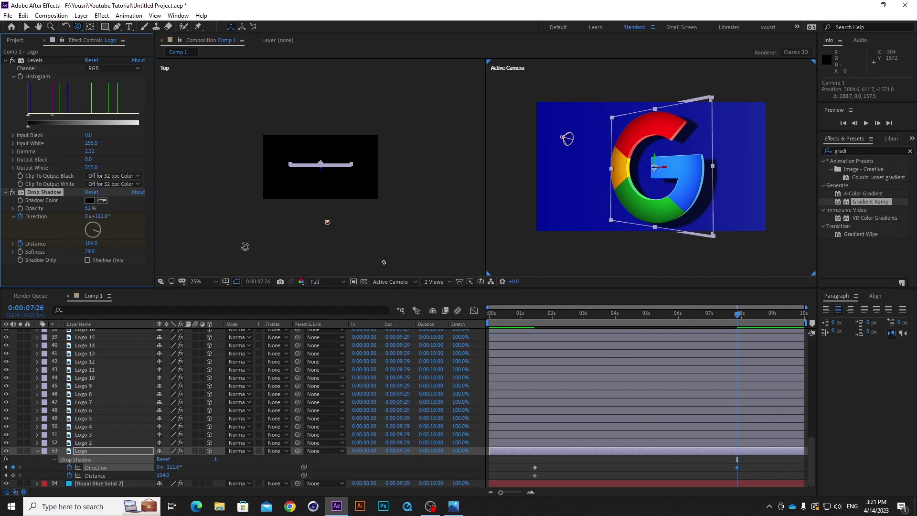
Step: Restart the shadow's Distance animation with keyframes of 104 at 0:00:07:26 and 0:00:01:12
click(21, 244)
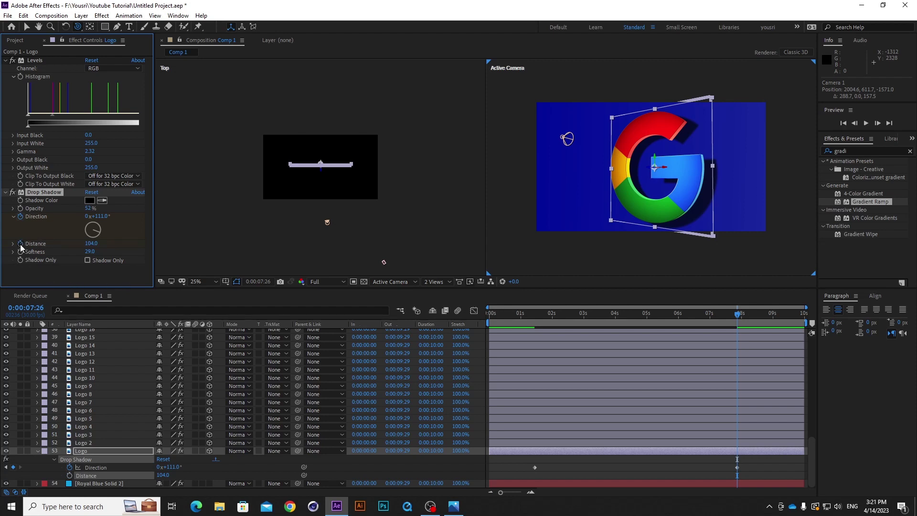
click(21, 244)
drag(737, 314, 533, 314)
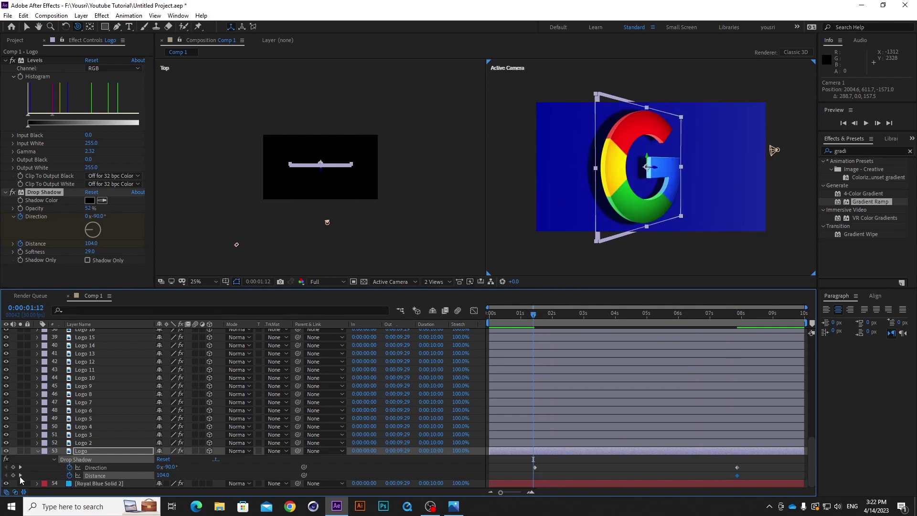
Step: At 0:00:04:27, pull Camera 1 back with the Track Z Camera tool to about 859, 574, -1875
click(644, 315)
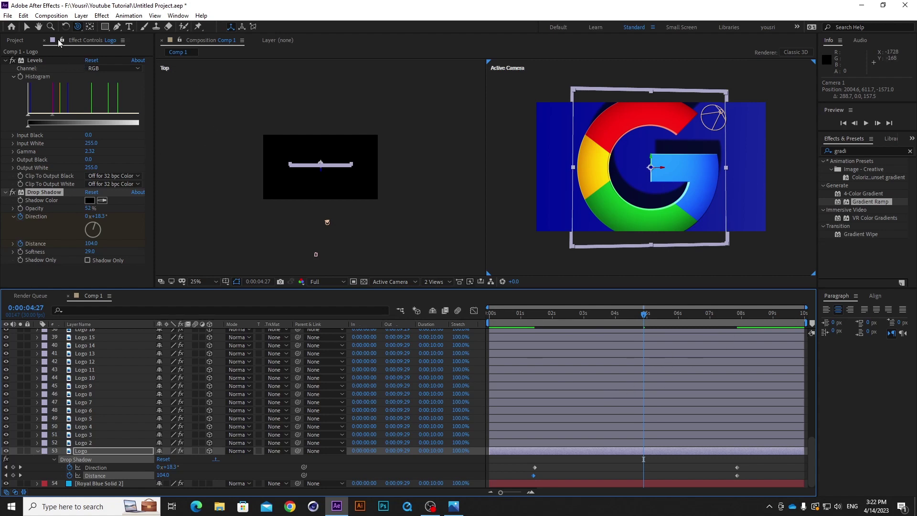
click(79, 27)
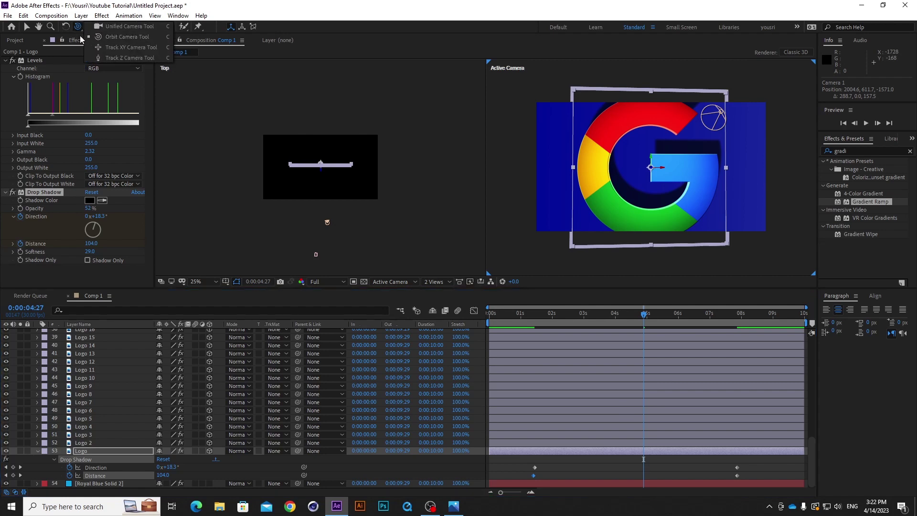
click(114, 60)
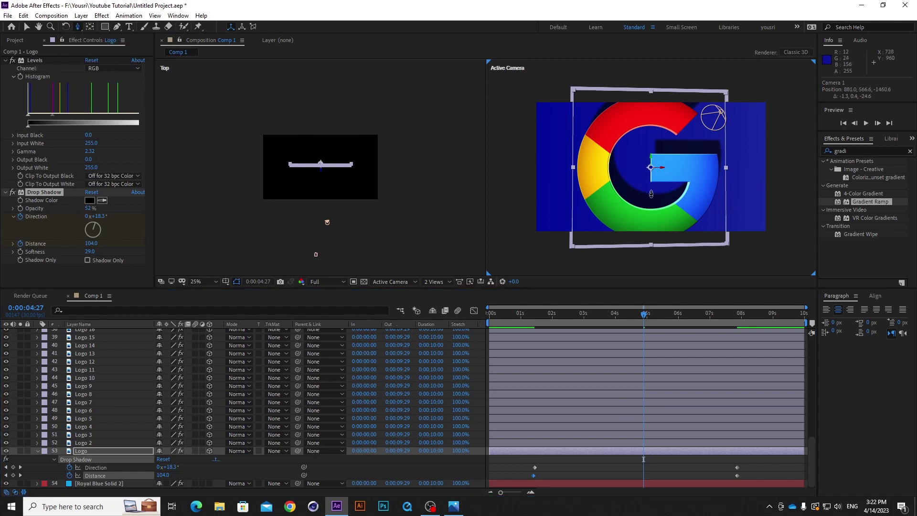
drag(651, 191, 651, 208)
drag(650, 211, 650, 220)
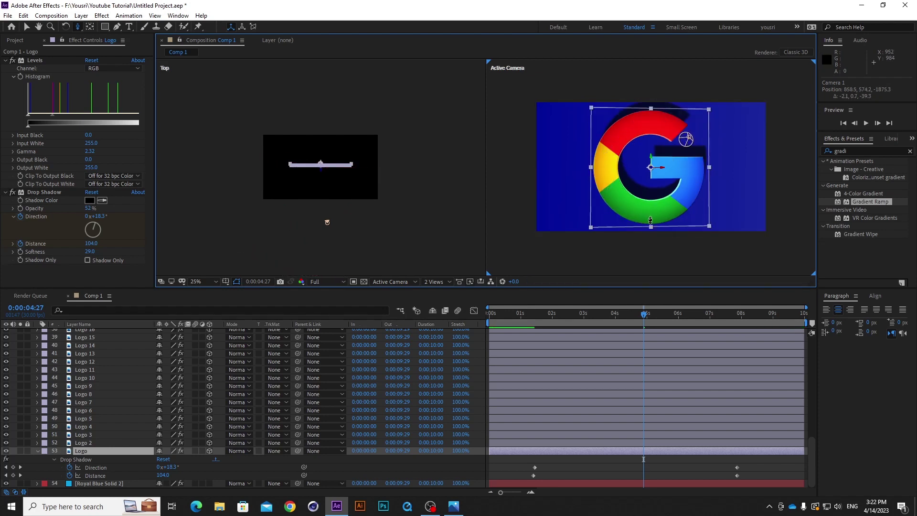
Step: Keyframe the Logo layer's Drop Shadow distance at 49 at 0:00:04:27
drag(812, 458, 797, 317)
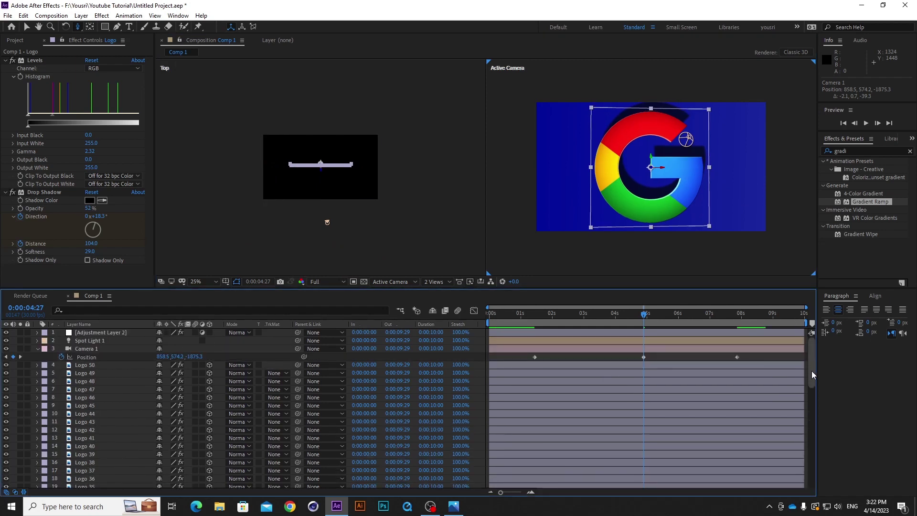
drag(812, 371, 806, 474)
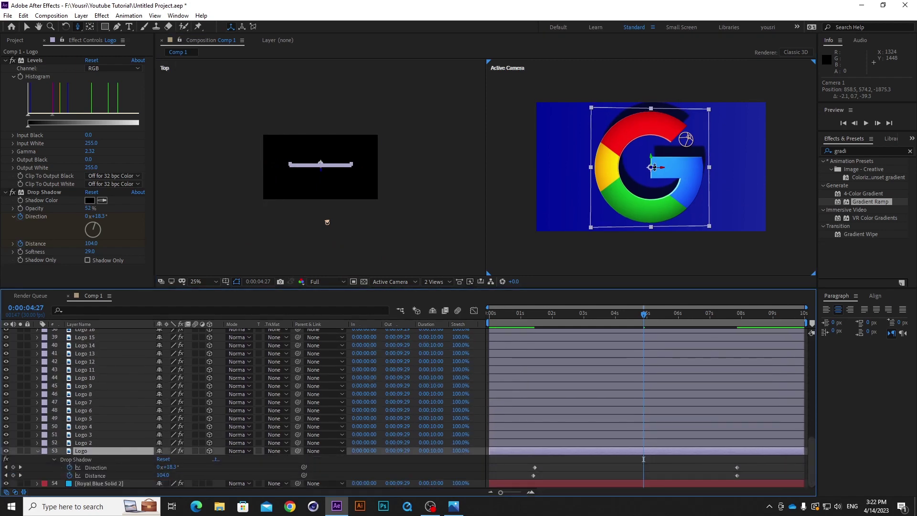
drag(93, 246, 68, 244)
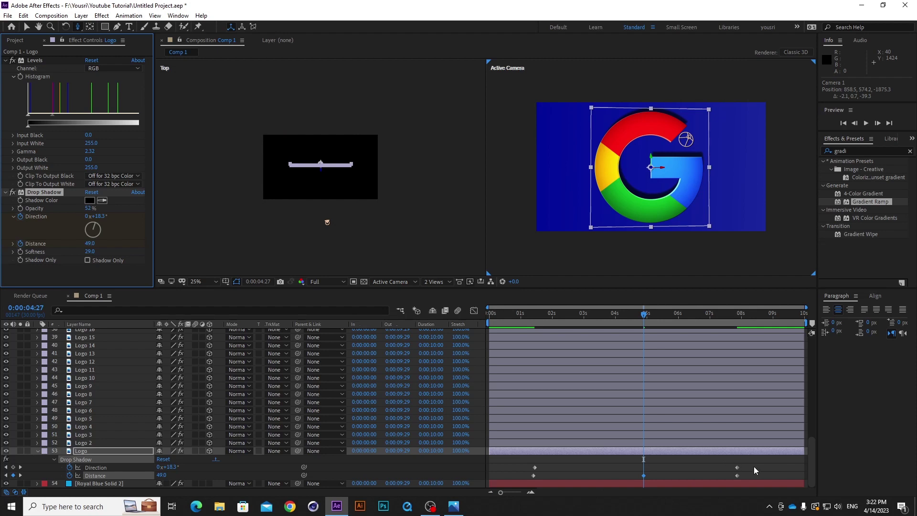
Step: Apply Easy Ease to the Logo's shadow keyframes and Camera 1's Position keyframes, and check the motion at several times up to 0:00:07:25
drag(754, 457, 500, 479)
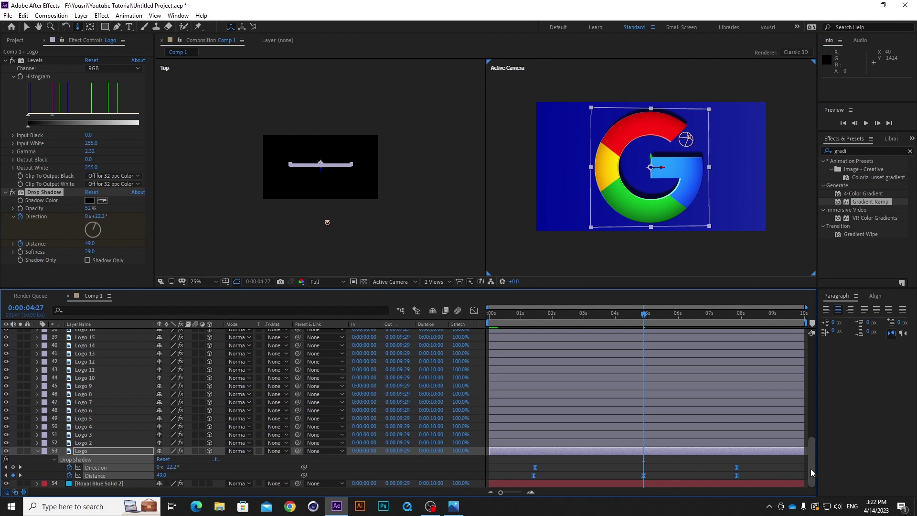
drag(811, 469, 801, 342)
drag(748, 356, 521, 363)
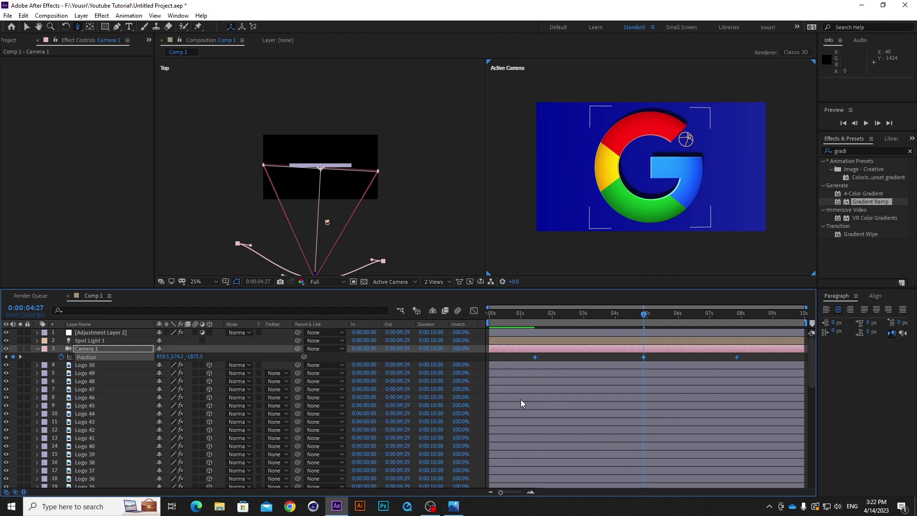
key(F9)
drag(594, 316, 537, 315)
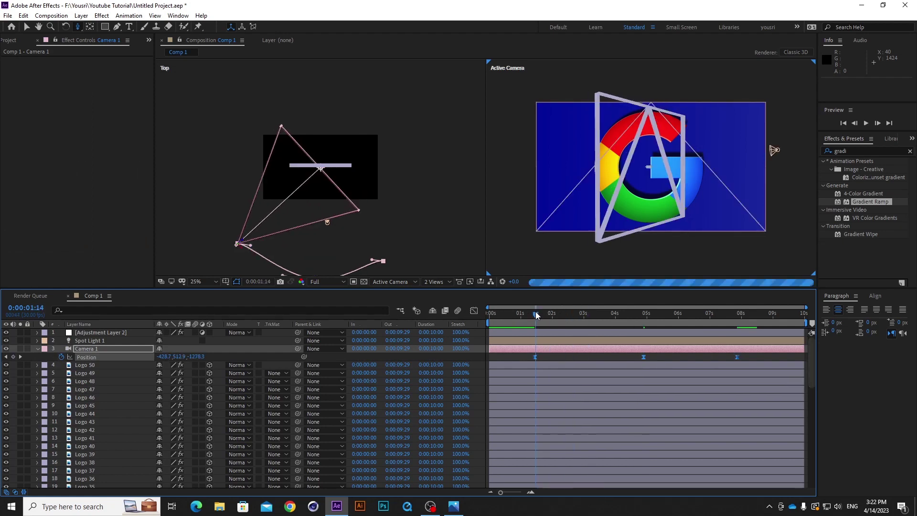
click(612, 313)
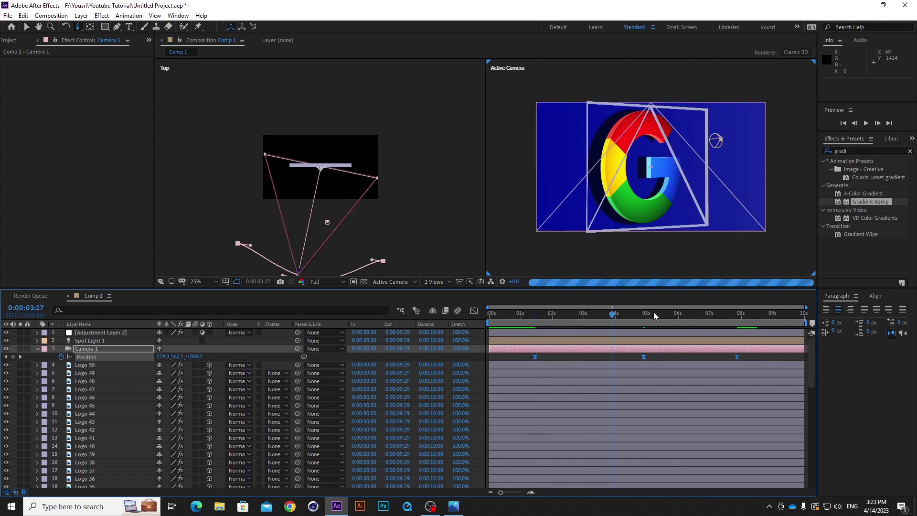
click(704, 314)
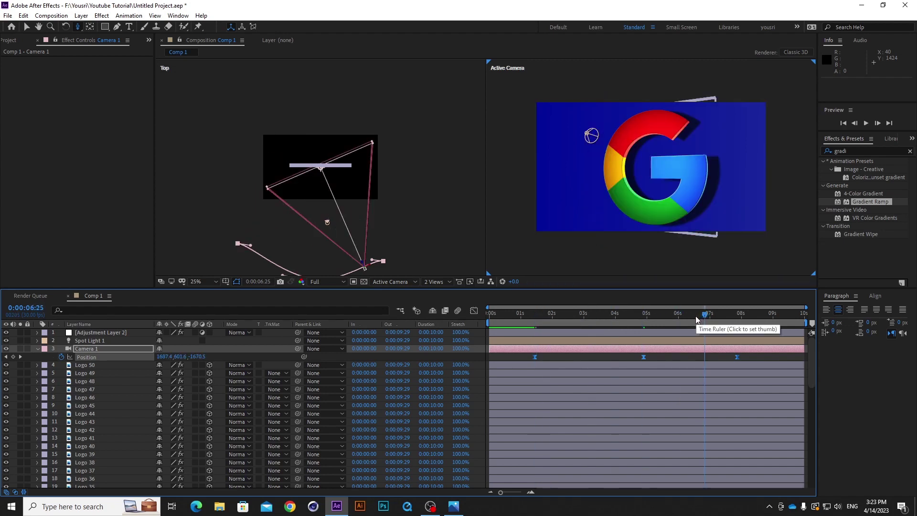
click(736, 314)
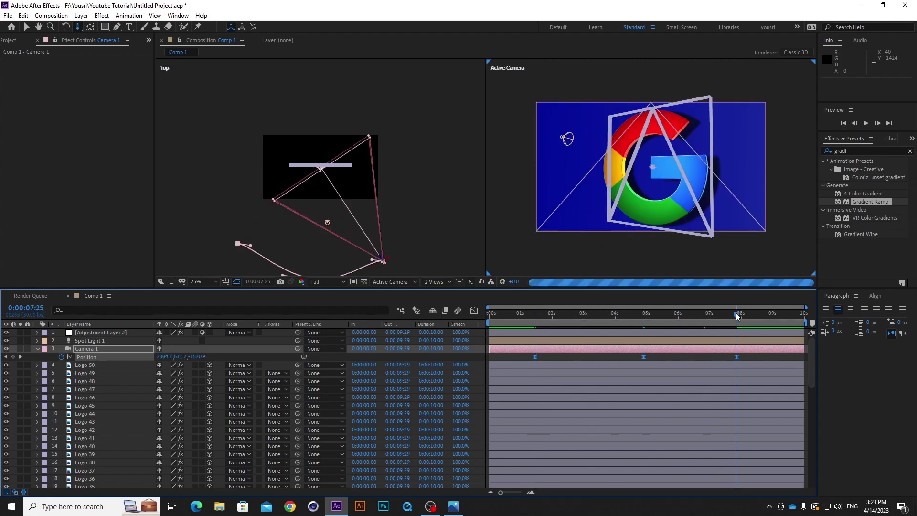